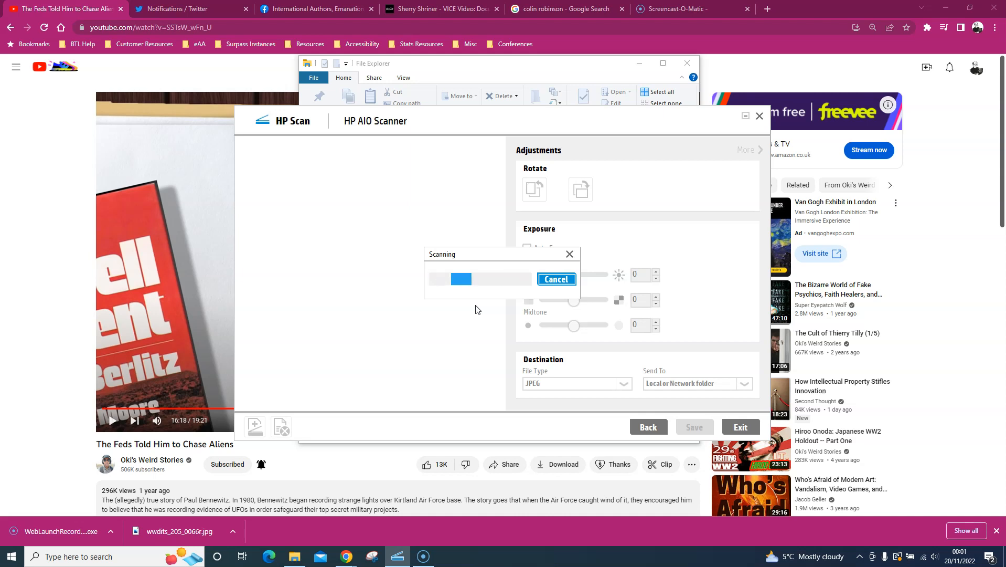
Scan a second page into the current HP Scan job
click(422, 195)
click(454, 241)
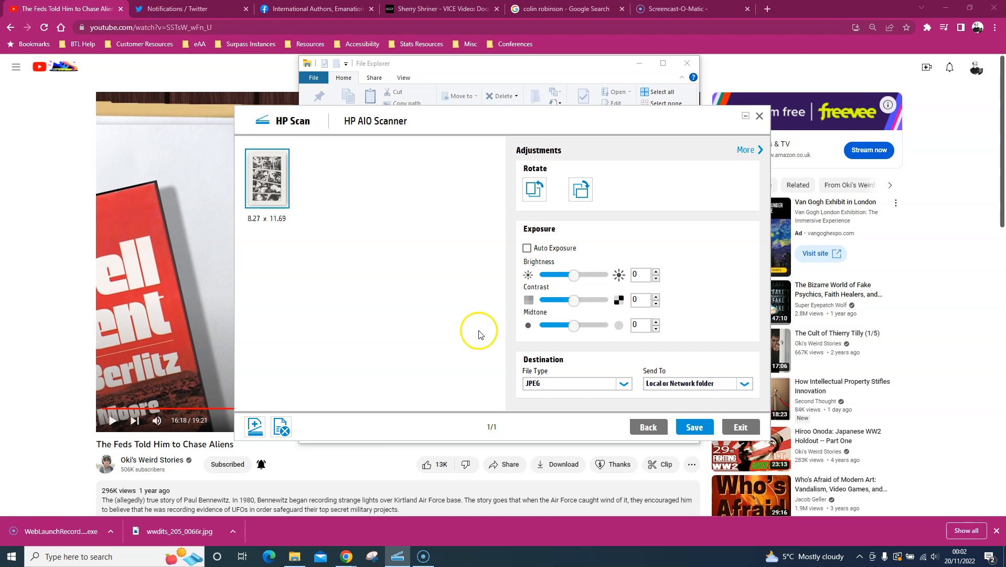
click(257, 431)
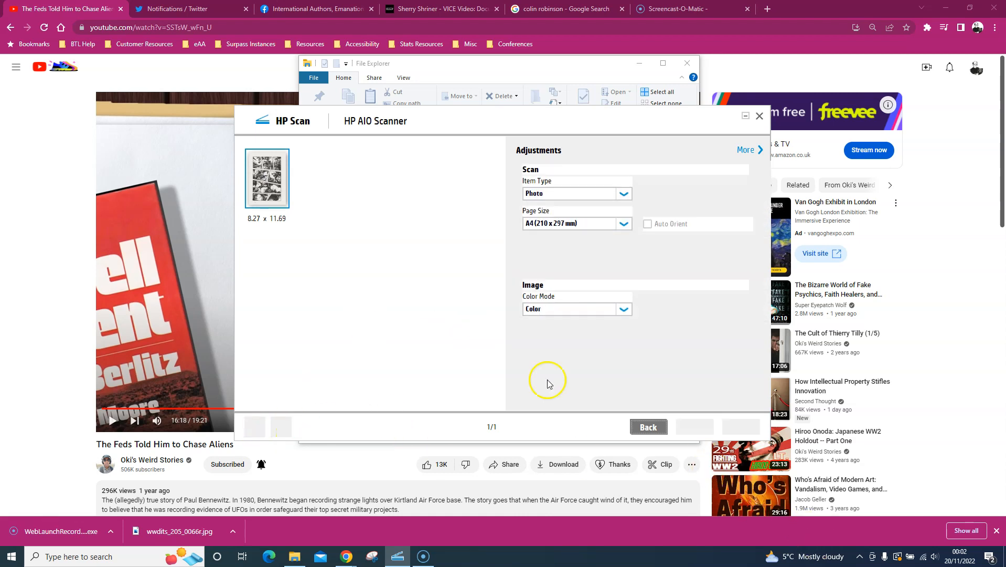
Save both scanned pages as JPEG files under the name 20thNov in the sluice scans folder
click(695, 426)
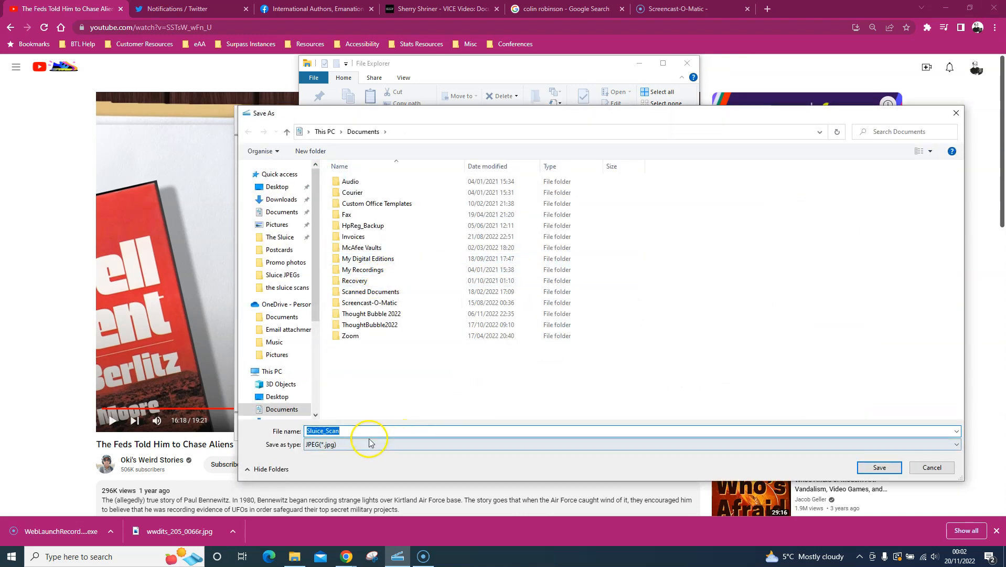
click(287, 287)
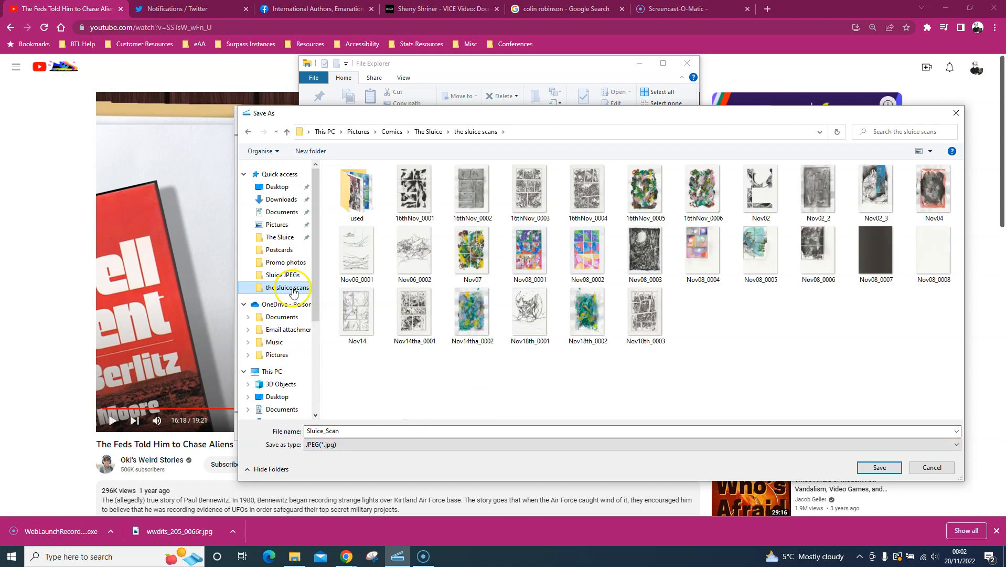
double_click(366, 433)
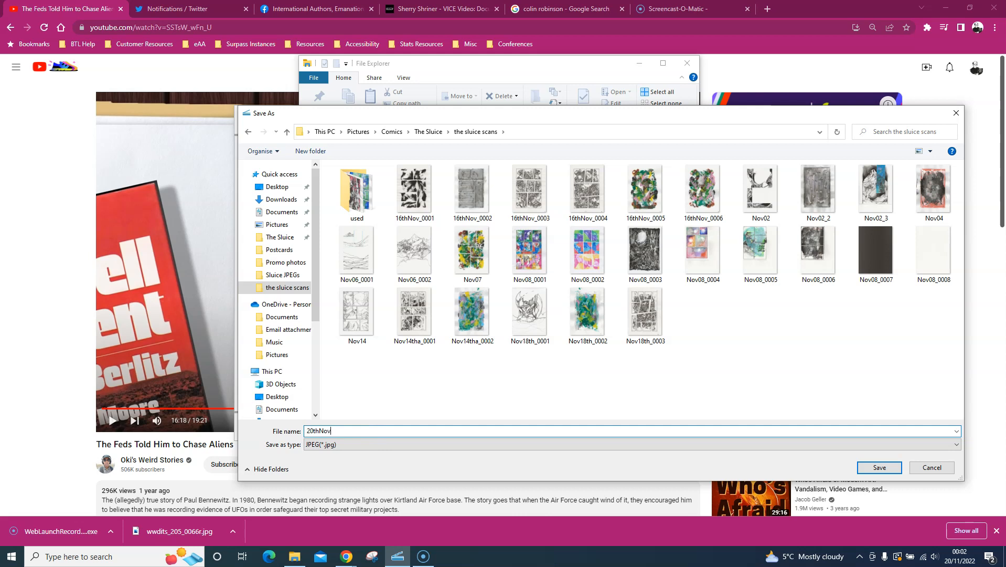
click(879, 467)
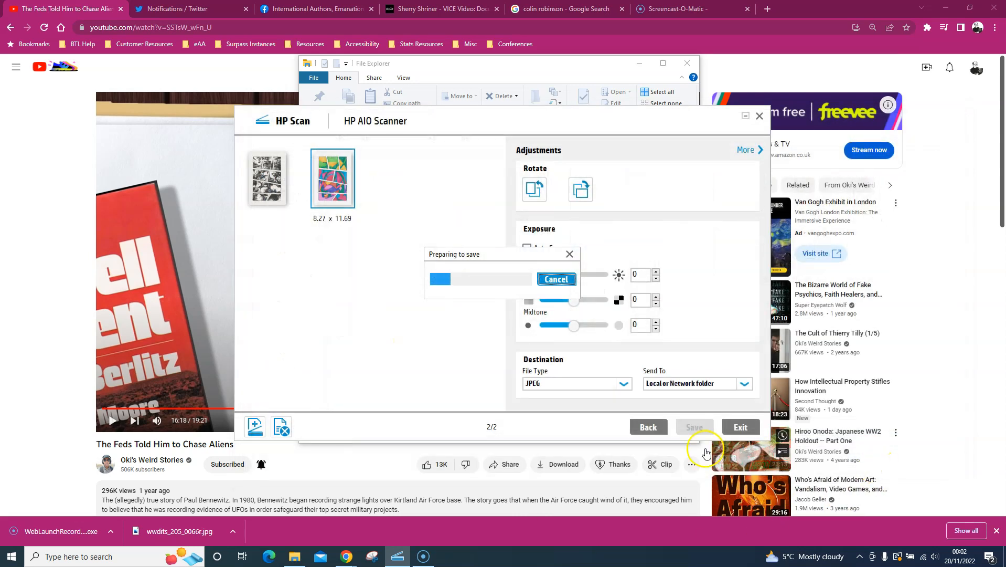
Open The Sluice template from The Sluice folder in Affinity Photo, declining its recovery version
click(298, 561)
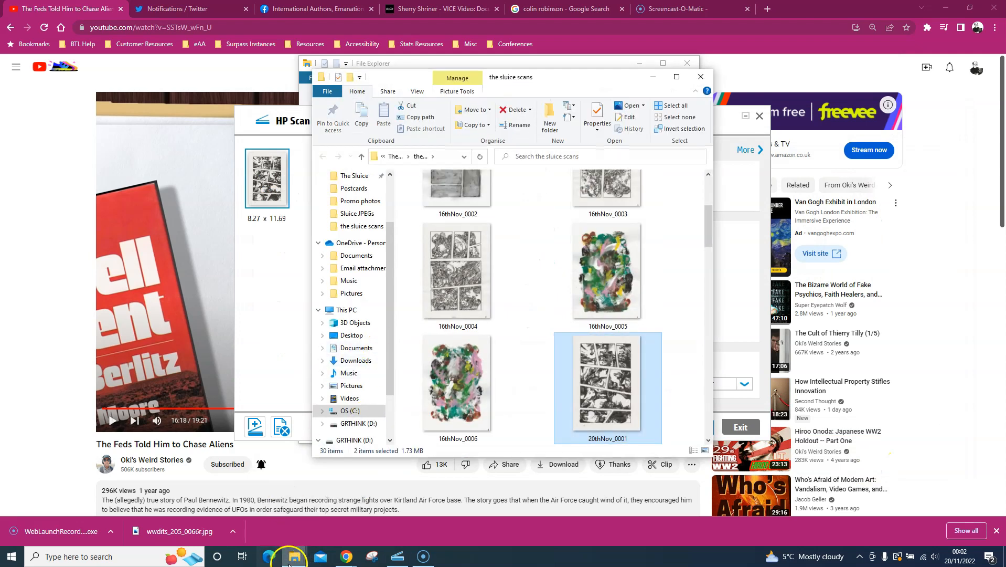
click(428, 64)
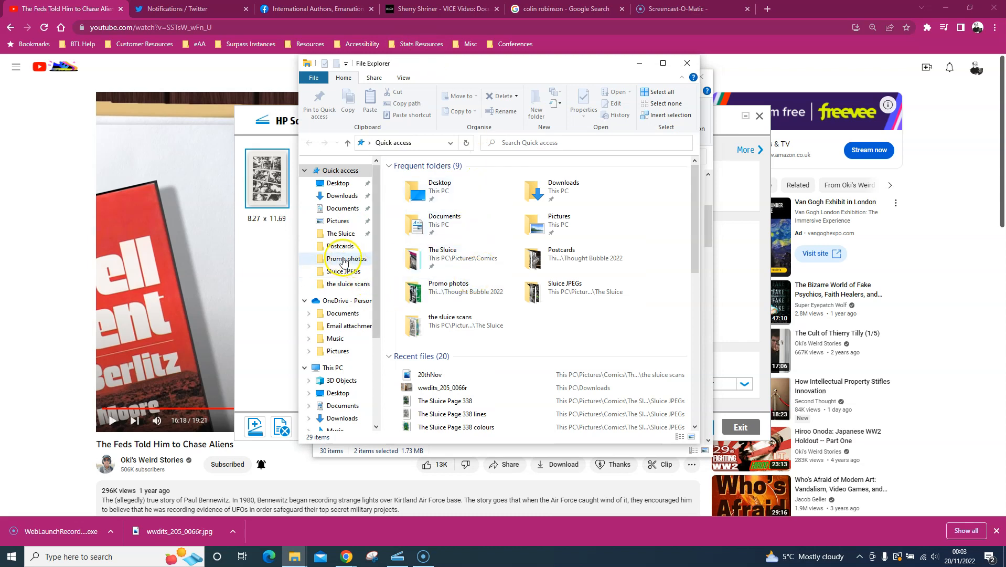
click(339, 233)
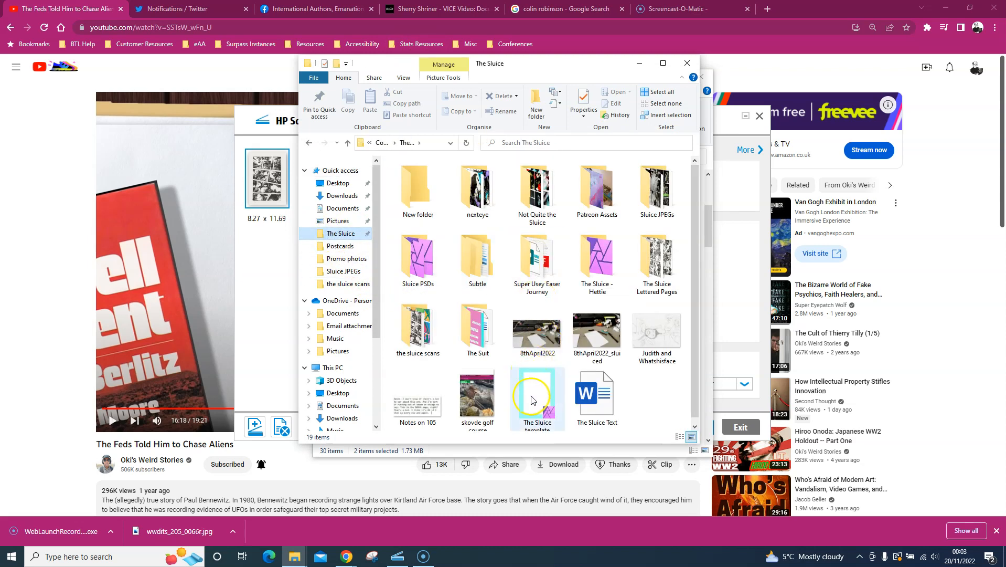
double_click(534, 399)
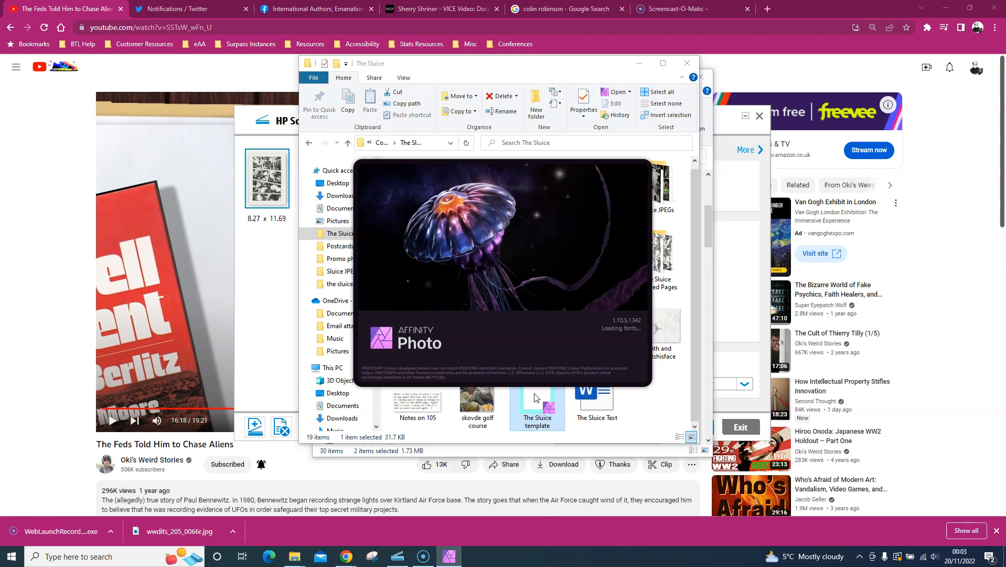
click(476, 226)
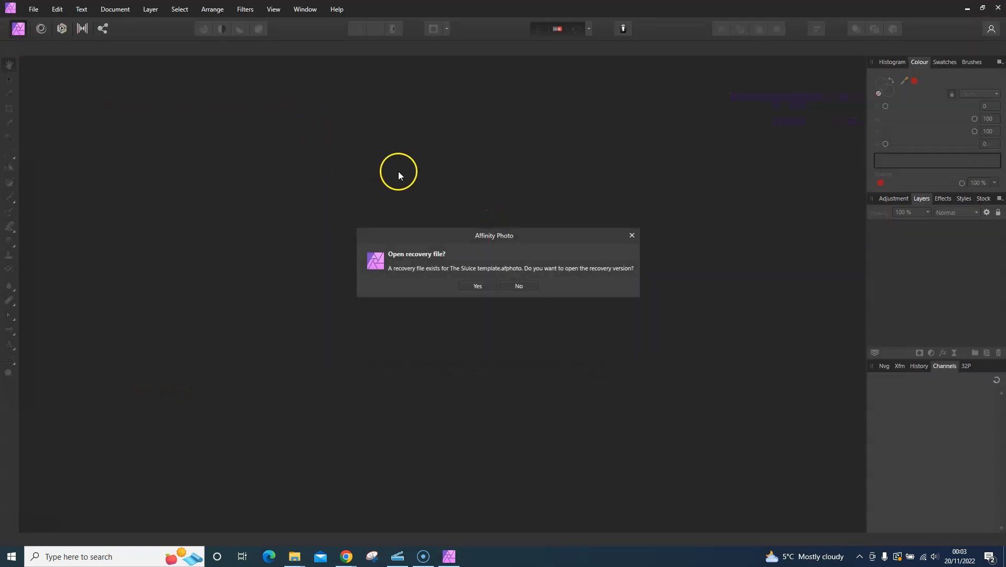
click(522, 290)
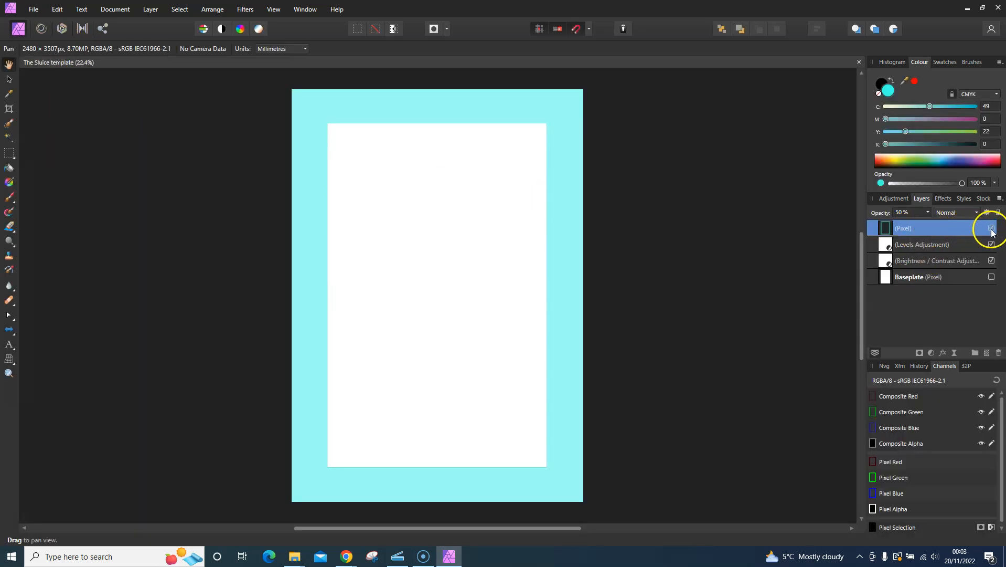
Toggle the template's cyan border layer off and back on, and select the Baseplate layer
click(992, 229)
click(991, 228)
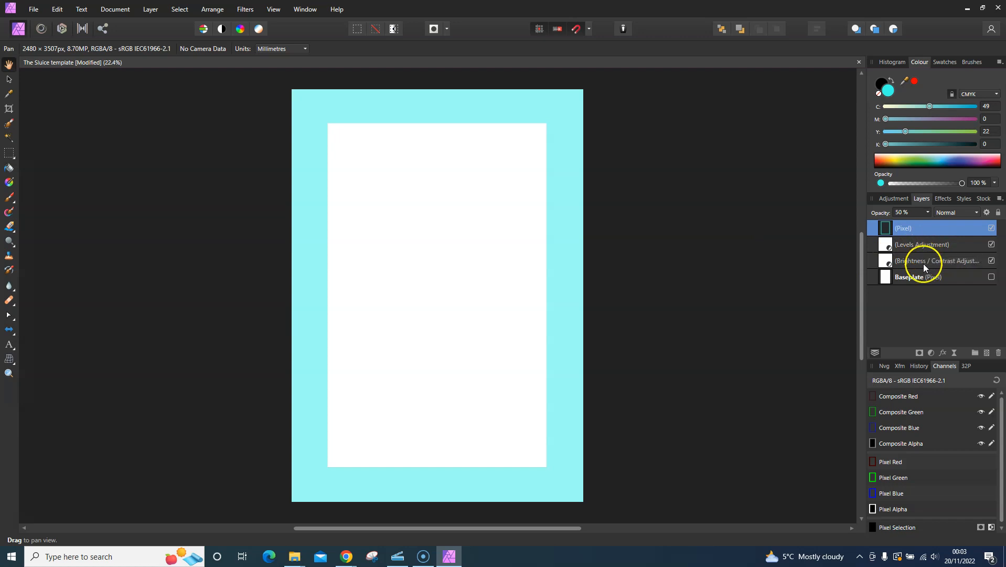
click(933, 278)
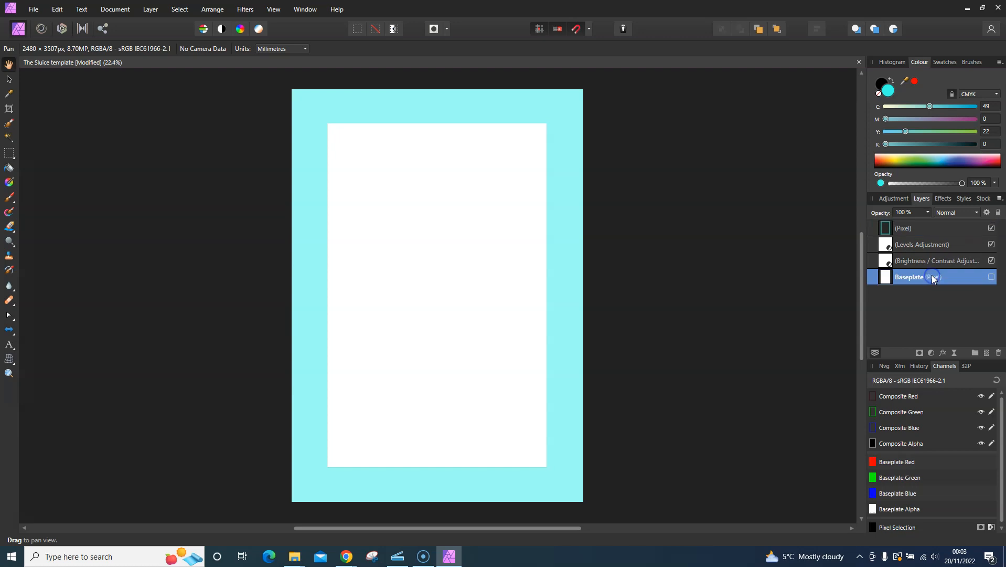
Open the scans 20thNov_0001 and 20thNov_0002 from the sluice scans folder as separate documents
click(33, 9)
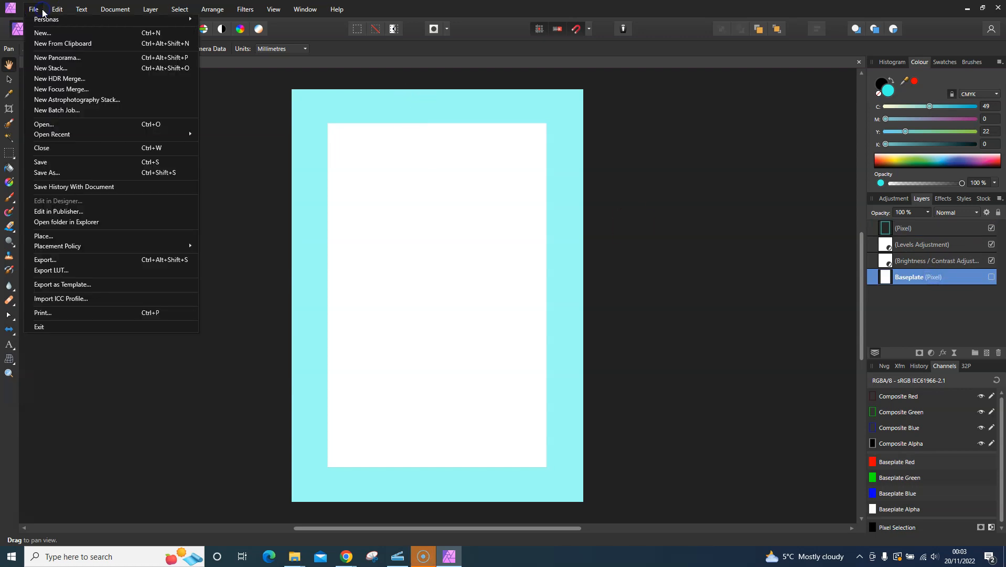
click(58, 124)
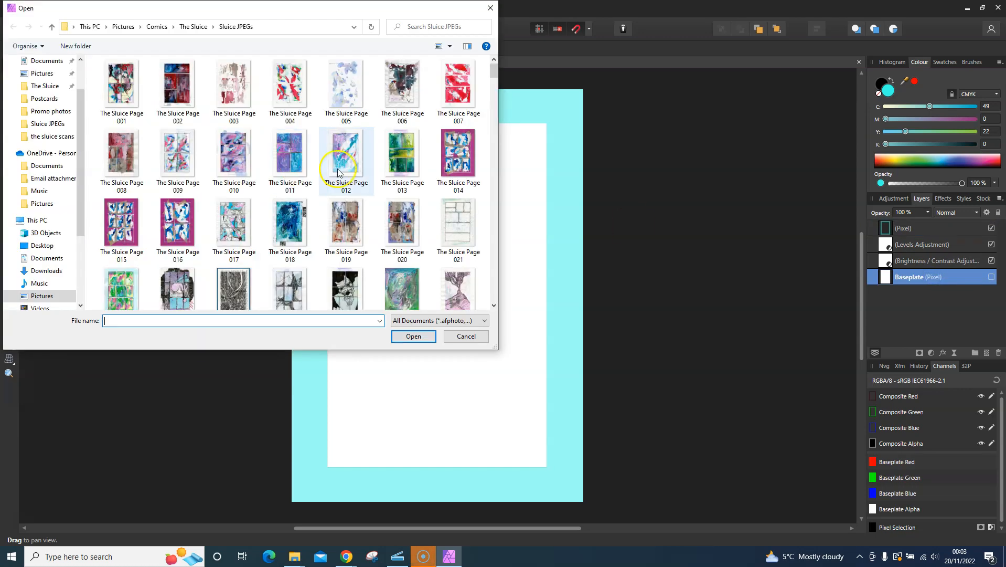
click(50, 137)
drag(494, 102, 489, 205)
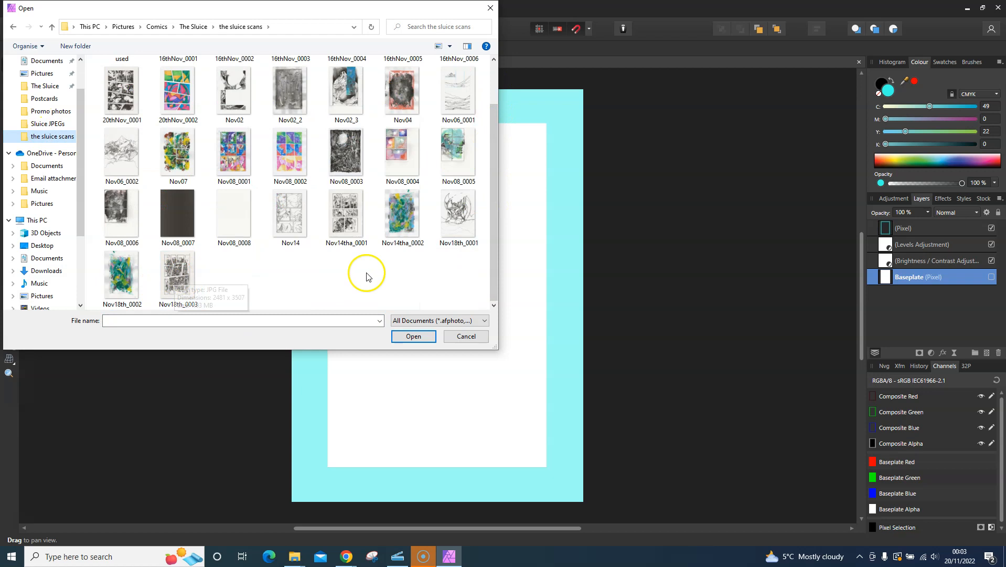
click(179, 90)
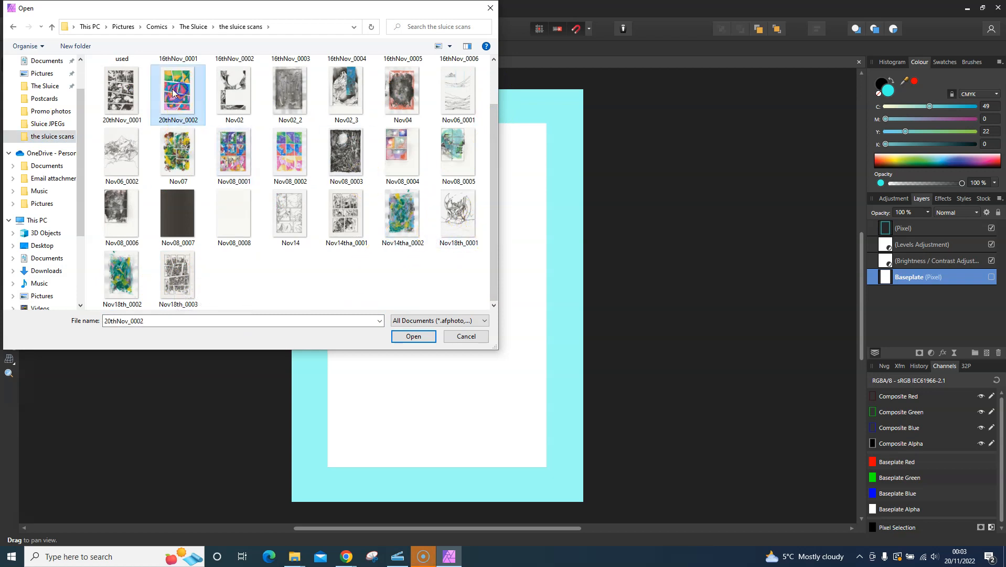
ctrl+click(118, 93)
click(407, 336)
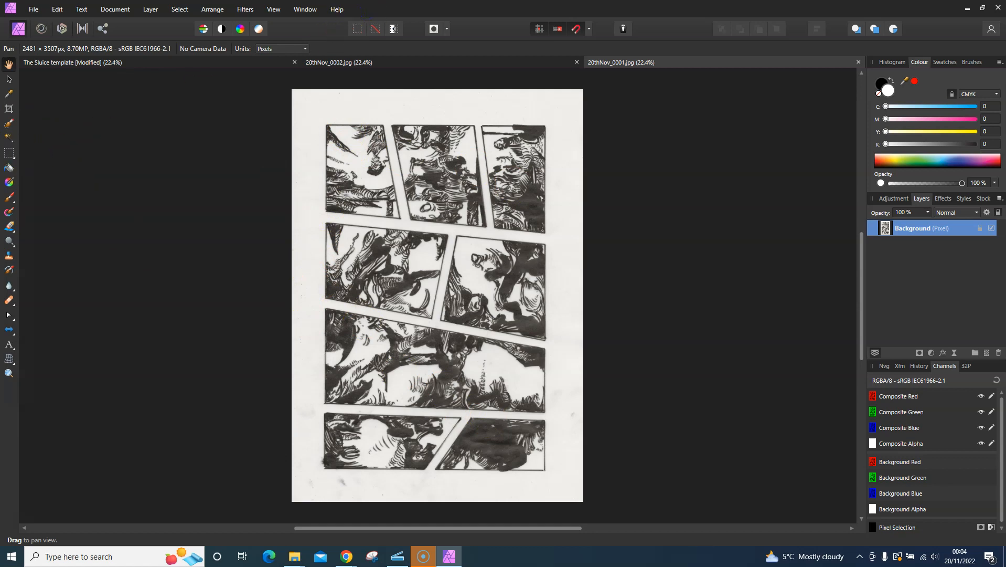
Fill the lower-right corner of the last panel's border on the inked page with a 4 px black paint brush
click(11, 198)
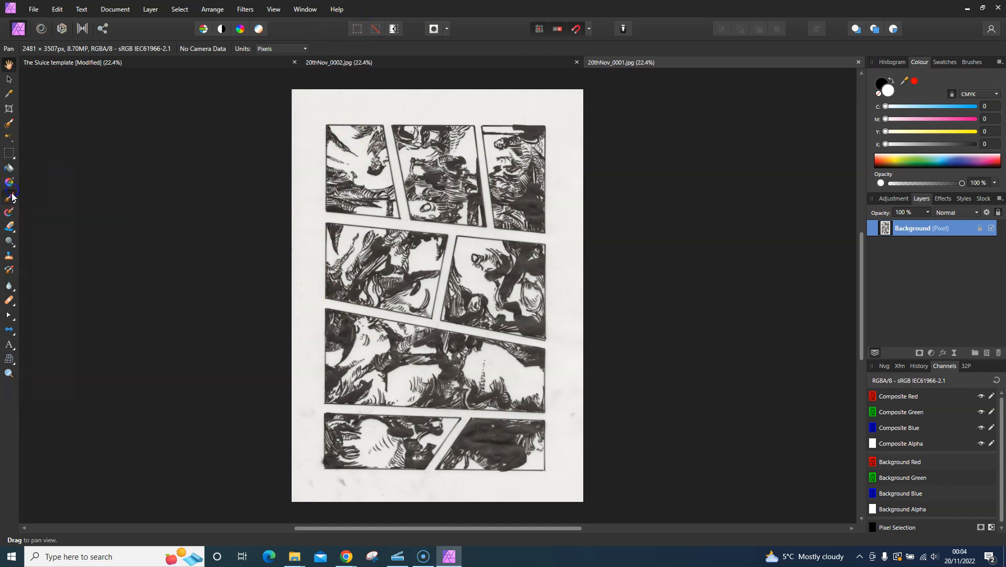
scroll(550, 466, up, 8)
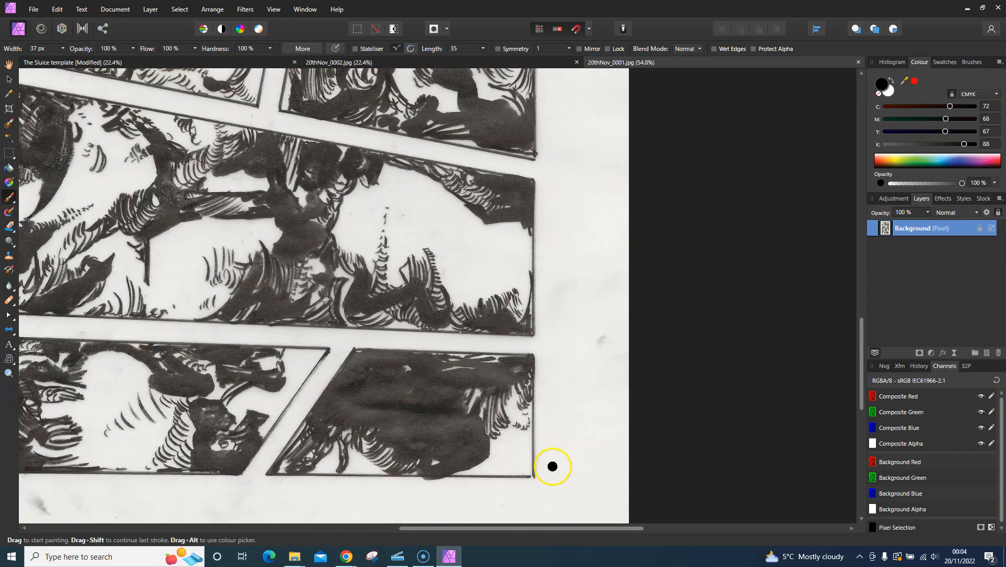
click(63, 48)
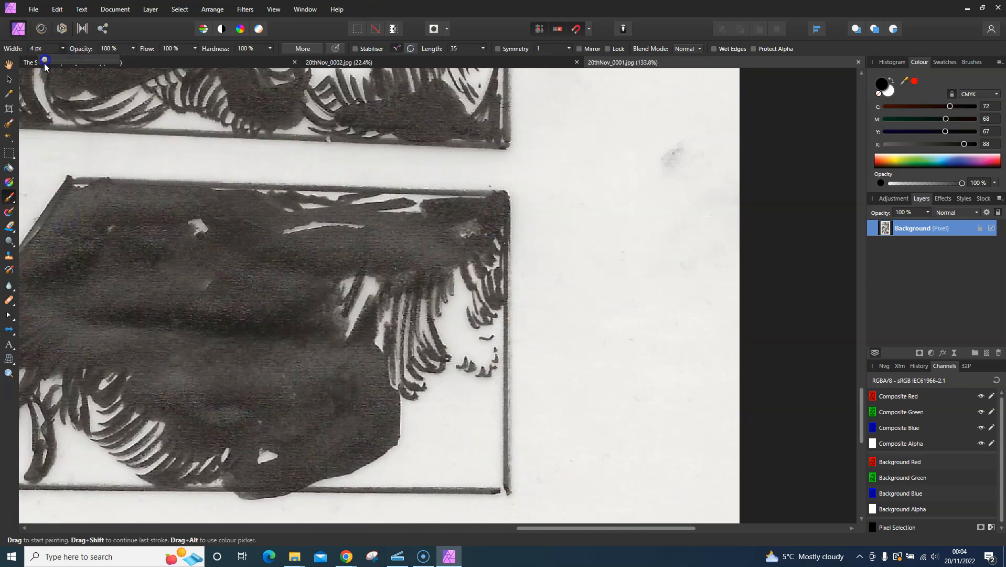
click(505, 487)
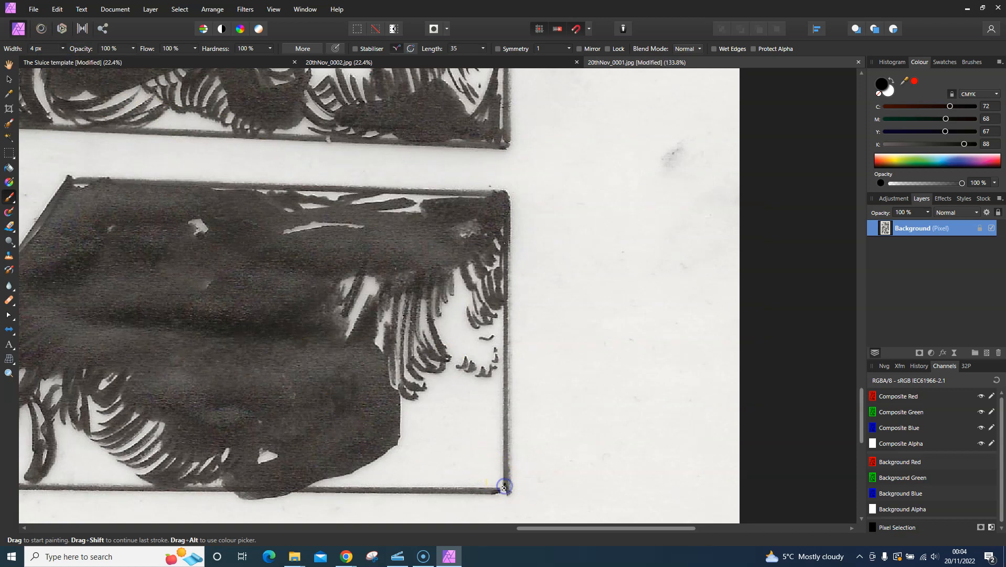
Examine the inked page's panels and borders for other spots that need touching up
scroll(387, 295, down, 5)
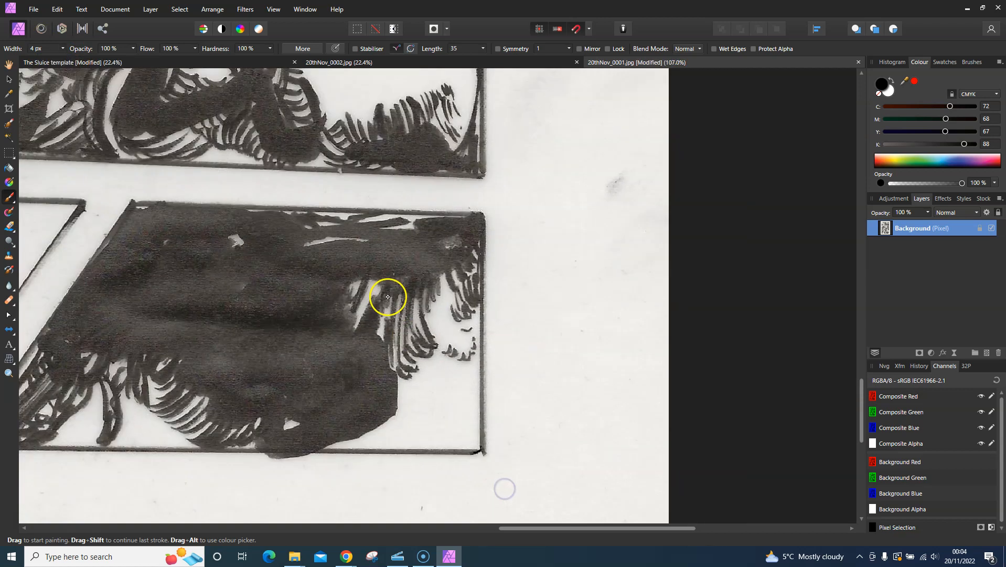
drag(604, 529, 510, 530)
scroll(310, 377, up, 2)
scroll(310, 378, up, 1)
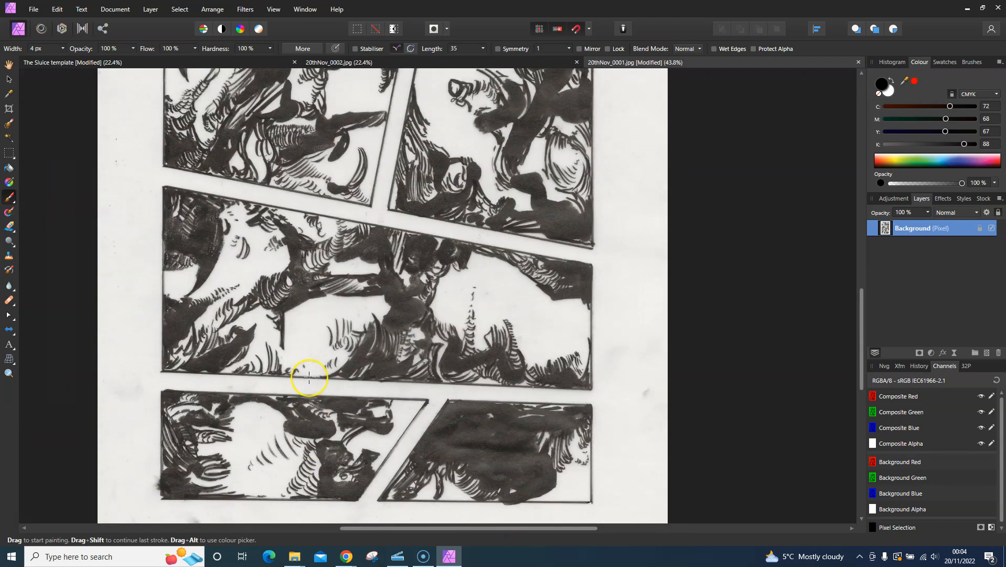
scroll(310, 377, up, 4)
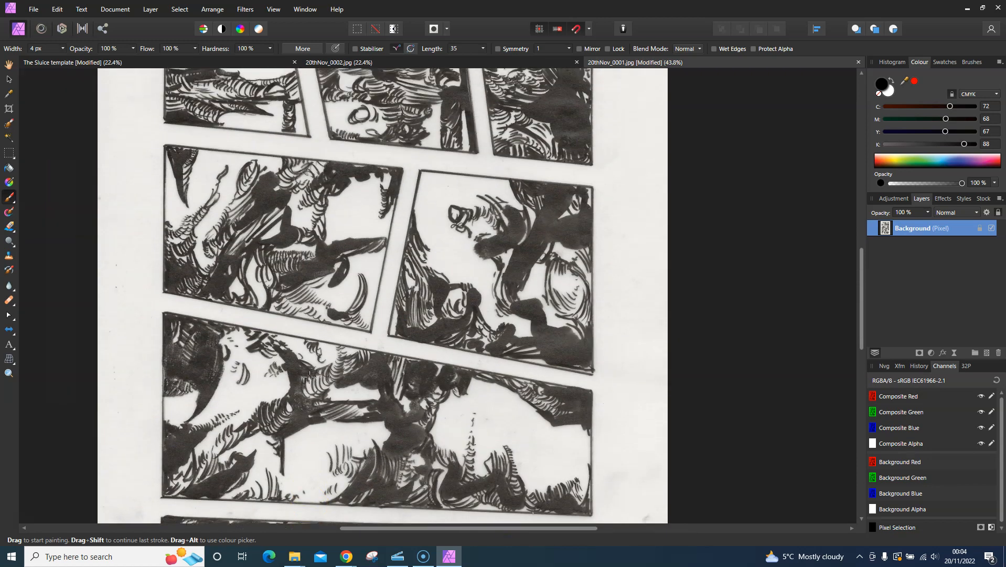
scroll(310, 375, up, 4)
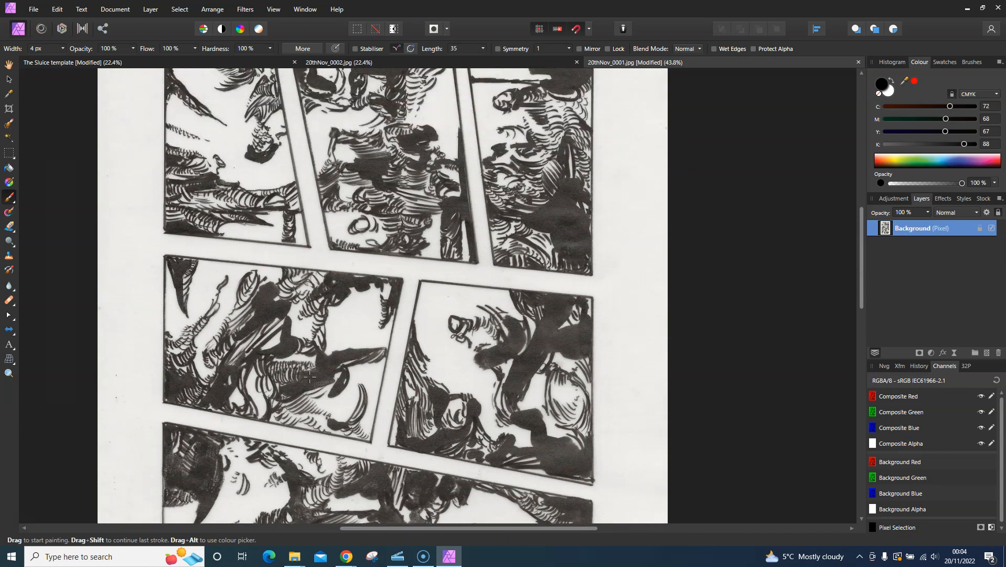
scroll(310, 376, down, 2)
scroll(294, 325, down, 2)
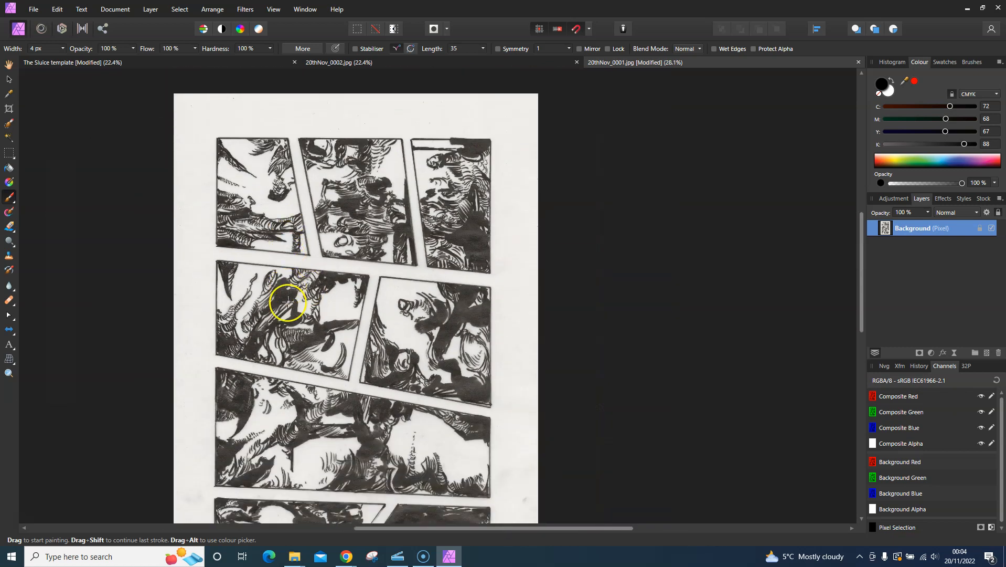
scroll(287, 300, down, 3)
Make a sampled-colour selection on the inked page with a 78% tolerance, and invert the pixel selection
click(180, 9)
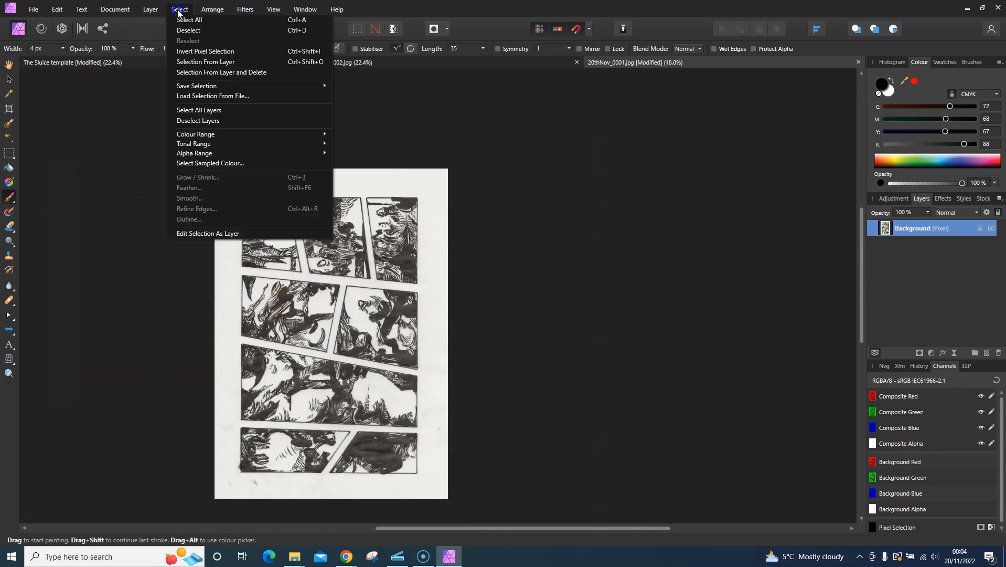
click(207, 163)
click(415, 280)
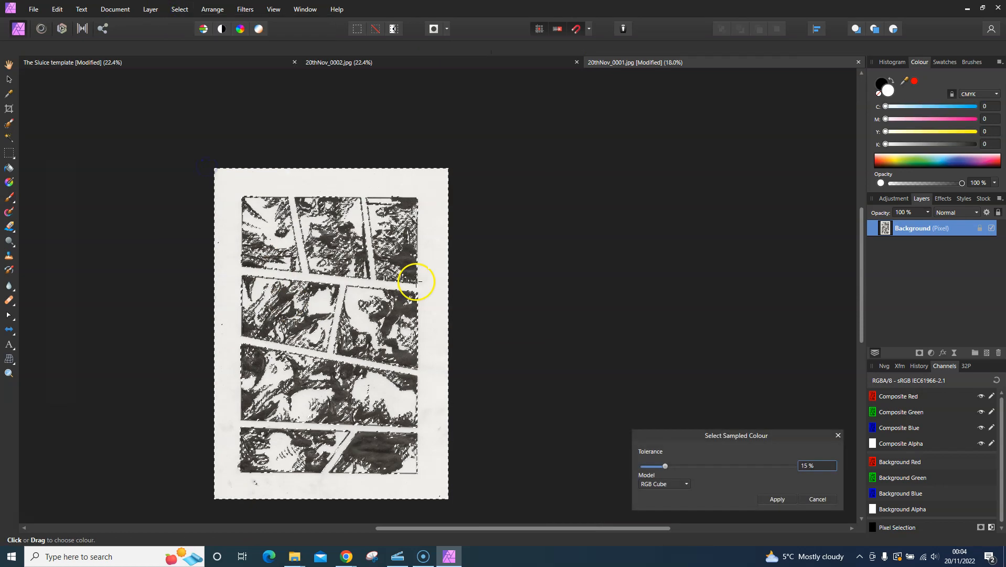
click(403, 261)
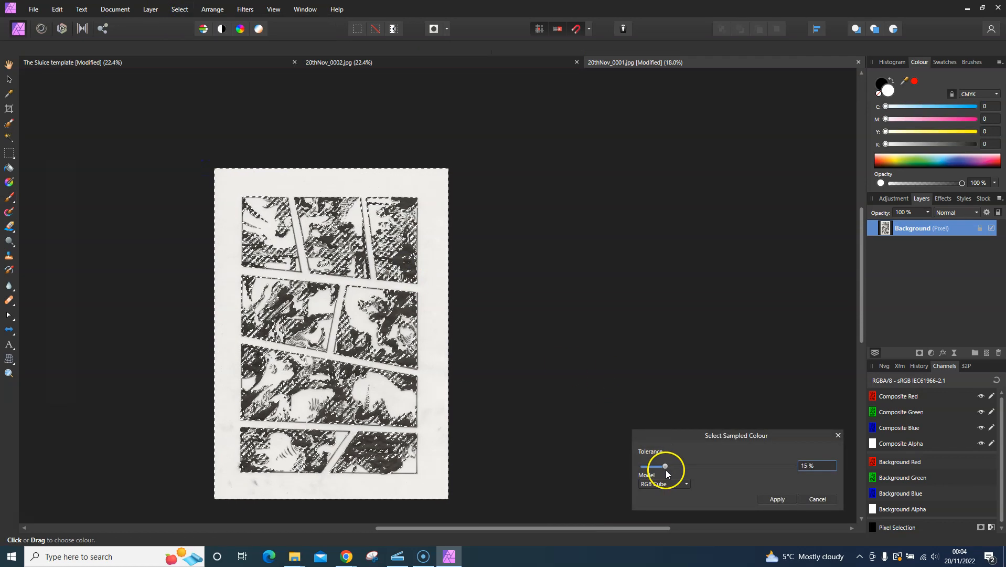
drag(665, 466, 704, 466)
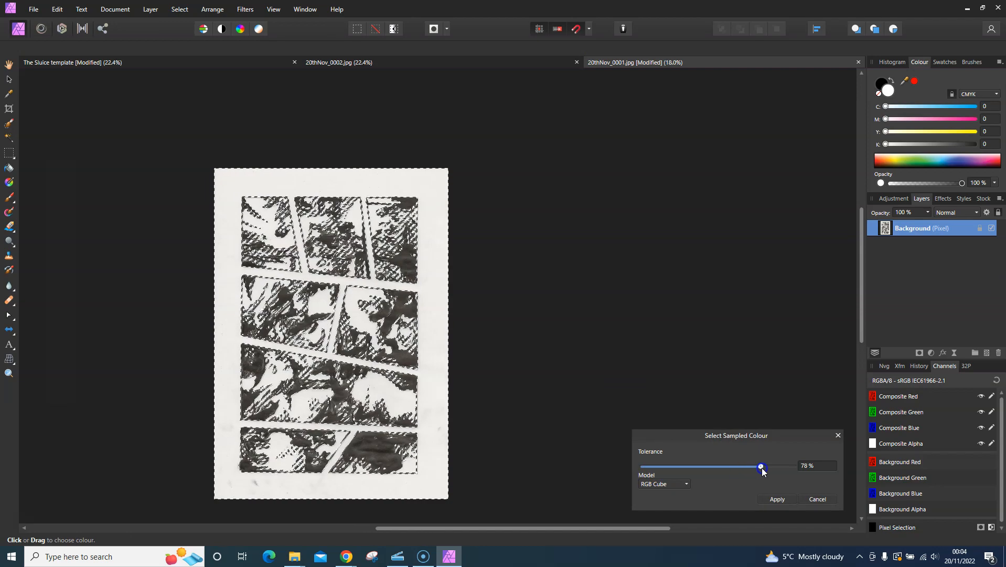
click(777, 499)
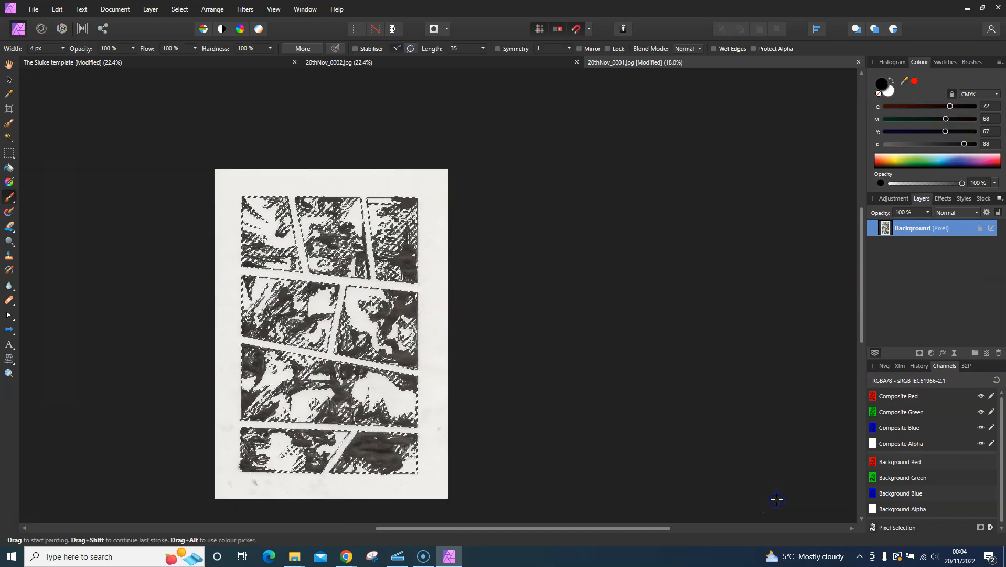
click(991, 528)
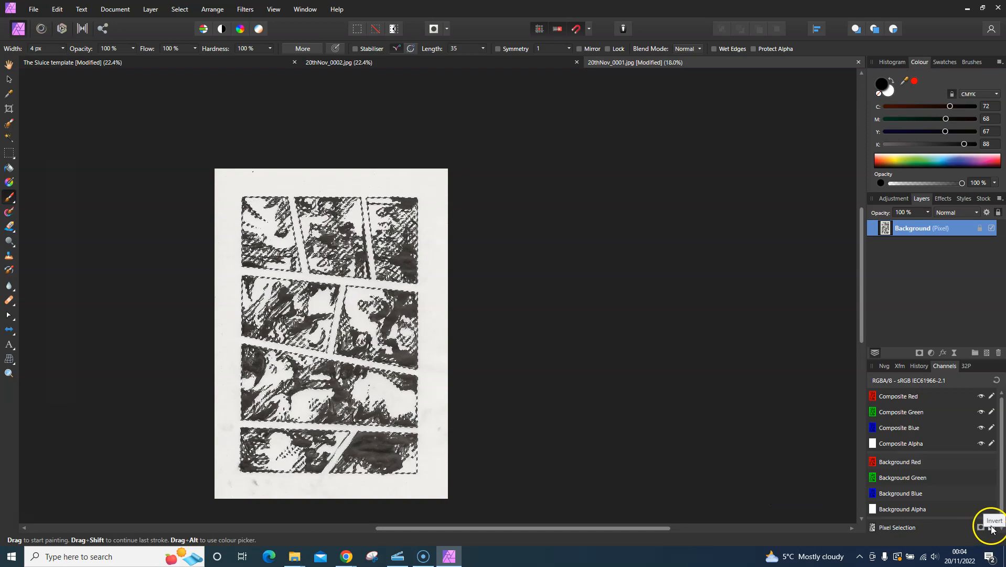
click(991, 527)
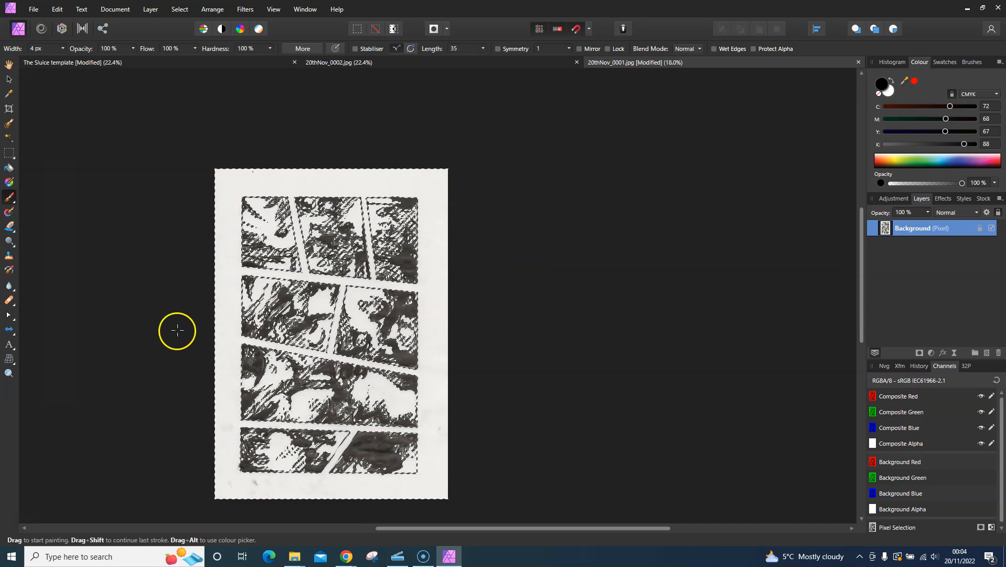
Erase the selected paper background across the whole inked page with a 391 px eraser, and clear the selection
click(9, 228)
click(40, 227)
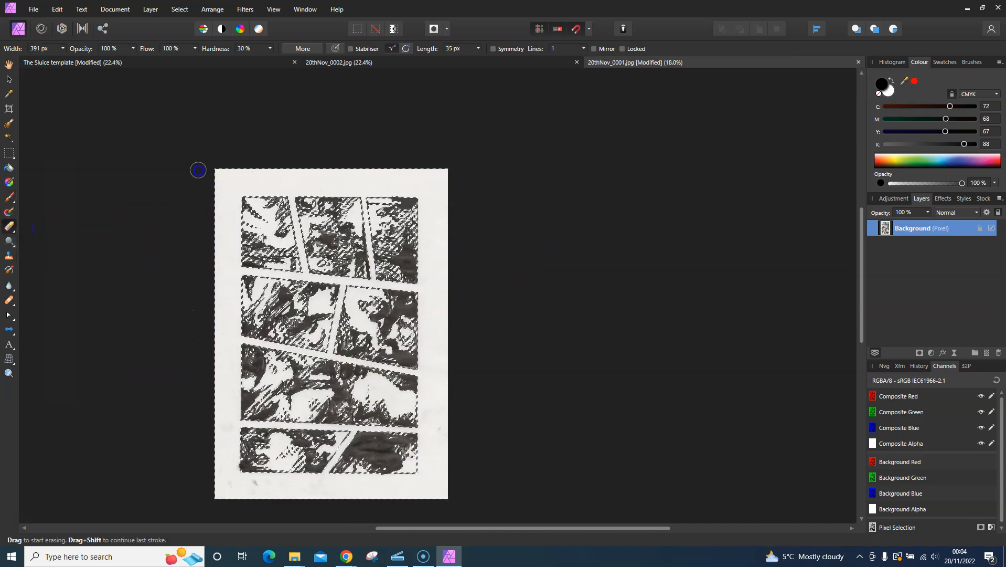
drag(103, 236, 520, 244)
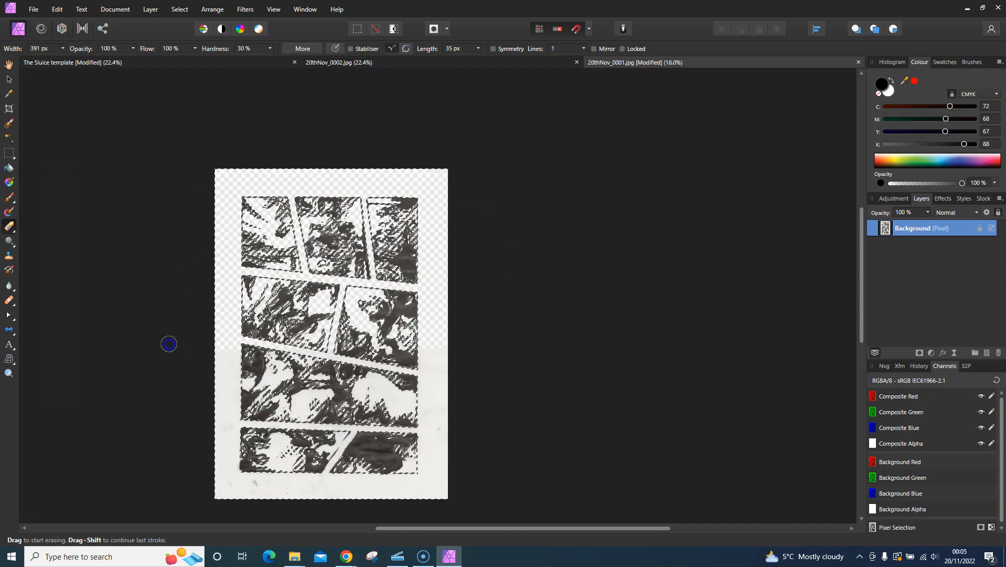
drag(142, 389, 250, 386)
drag(480, 433, 270, 449)
mouse_move(360, 484)
mouse_down()
mouse_move(595, 486)
mouse_move(153, 373)
mouse_move(148, 301)
mouse_move(381, 193)
mouse_up()
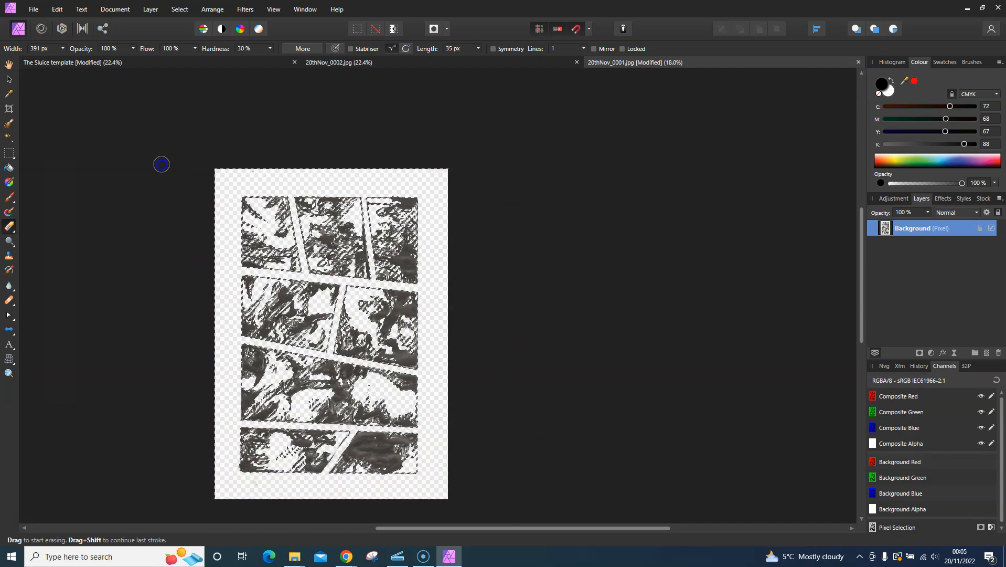
click(9, 153)
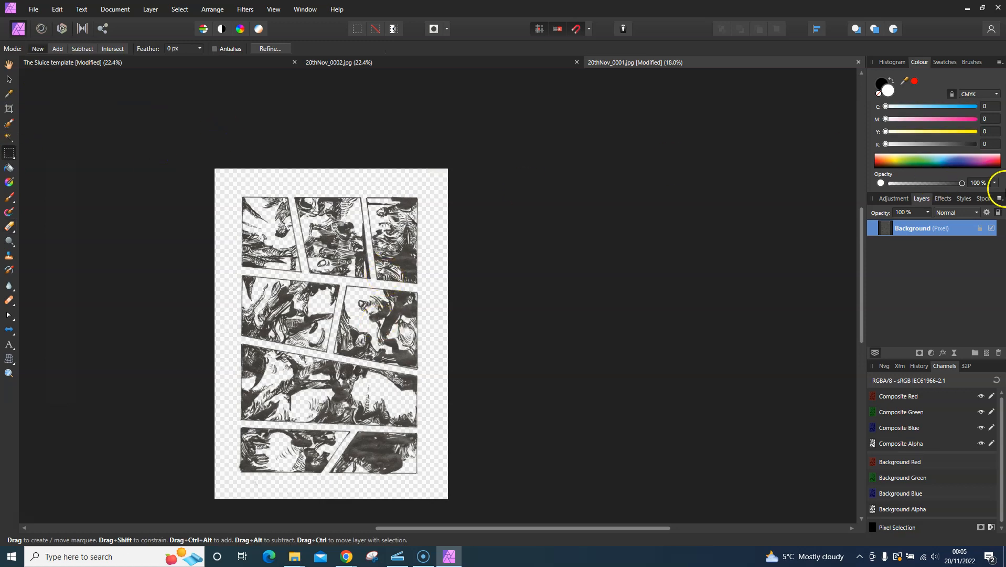
Add a Brightness / Contrast adjustment to the inked page from the Darker preset, with brightness -43% and contrast 32%
click(890, 204)
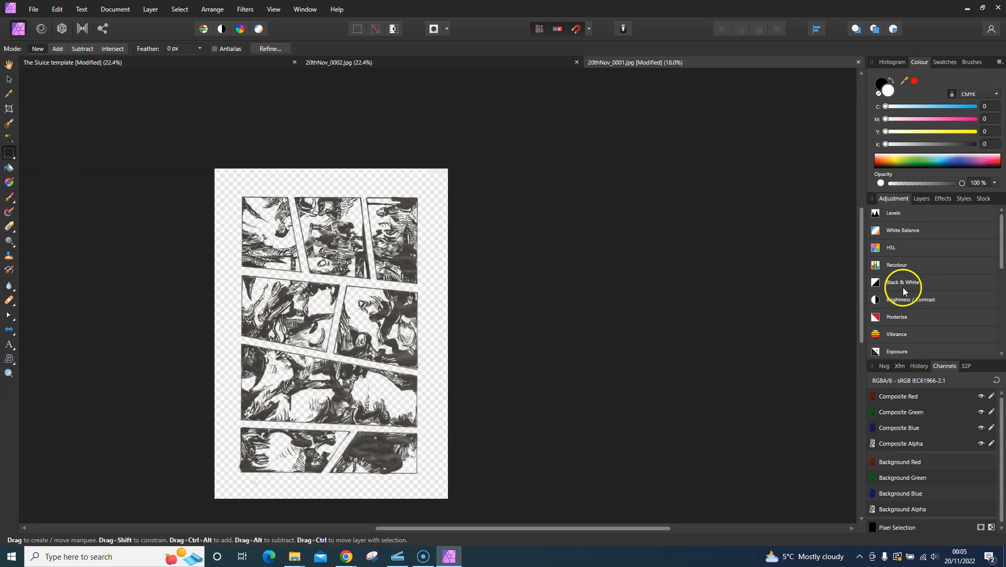
click(900, 300)
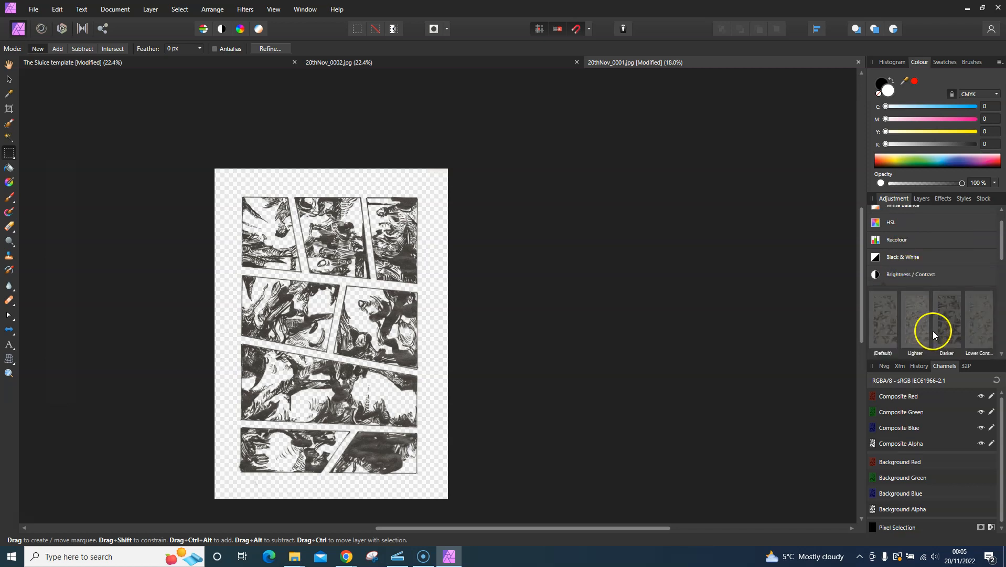
click(948, 332)
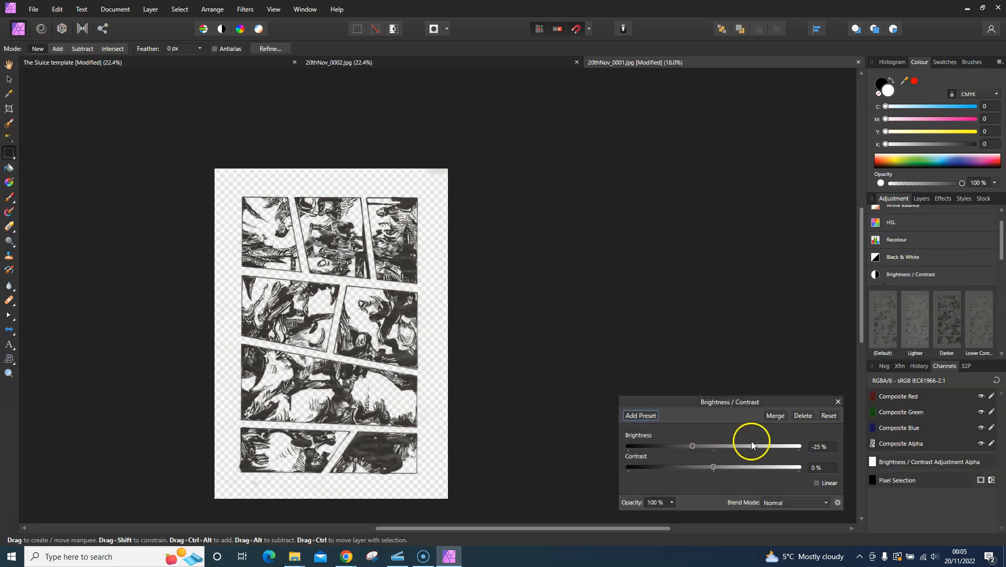
drag(714, 467, 726, 468)
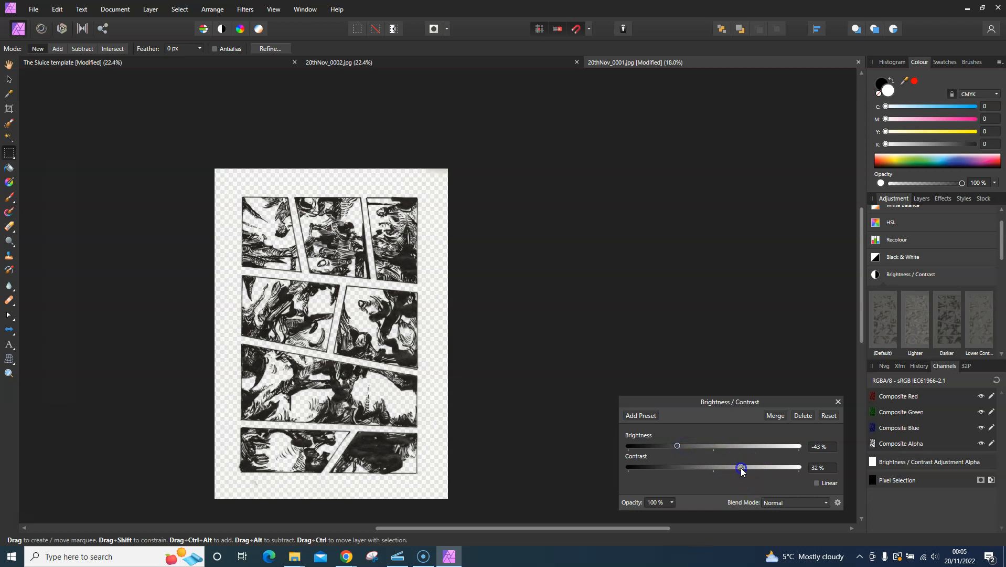
click(838, 401)
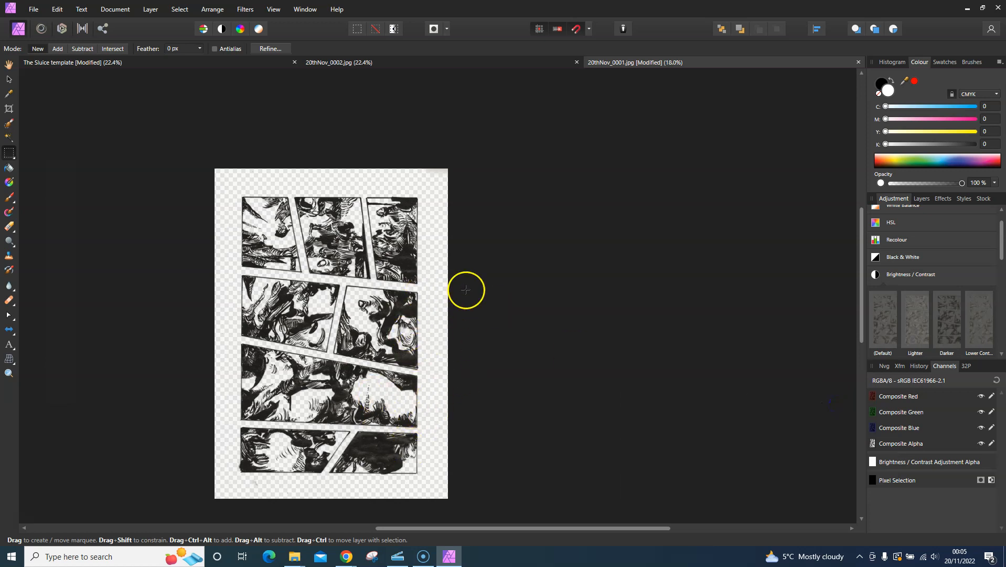
Merge the visible adjustment and Background layers into a new pixel layer, and hide the two originals
click(922, 198)
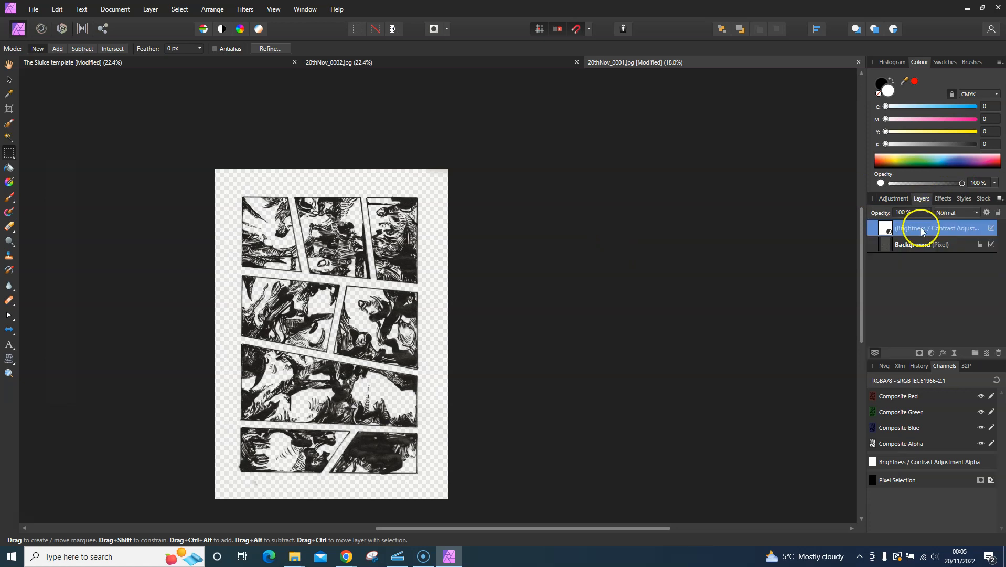
click(921, 247)
shift+click(927, 246)
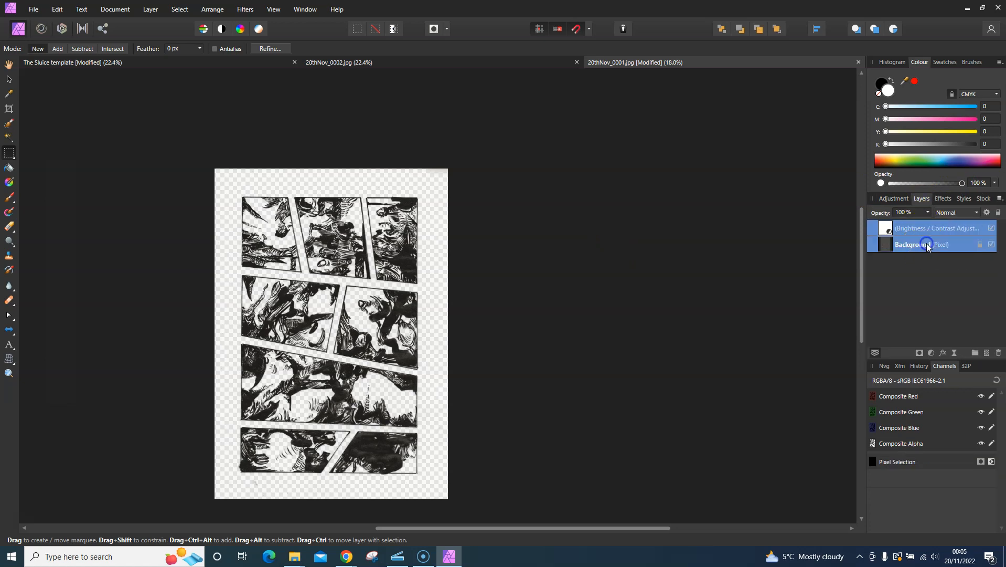
right_click(928, 247)
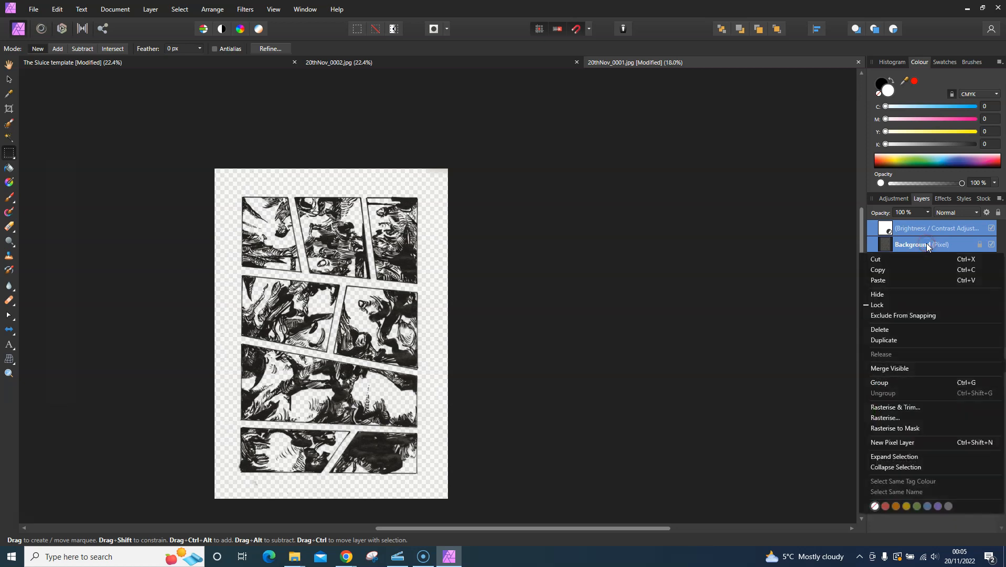
click(907, 371)
click(992, 244)
click(992, 261)
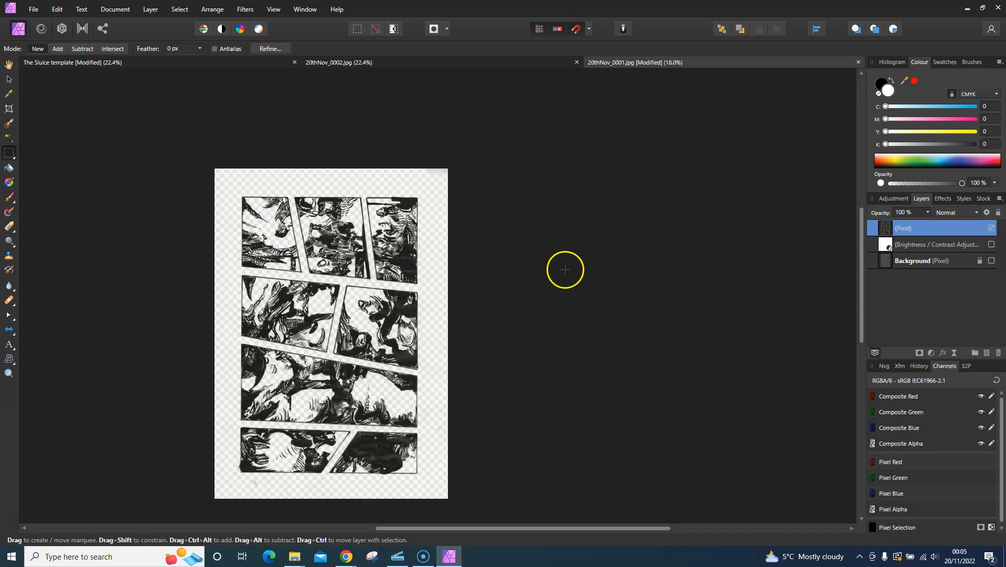
Copy the entire merged line art and paste it into The Sluice template document
key(ctrl+a)
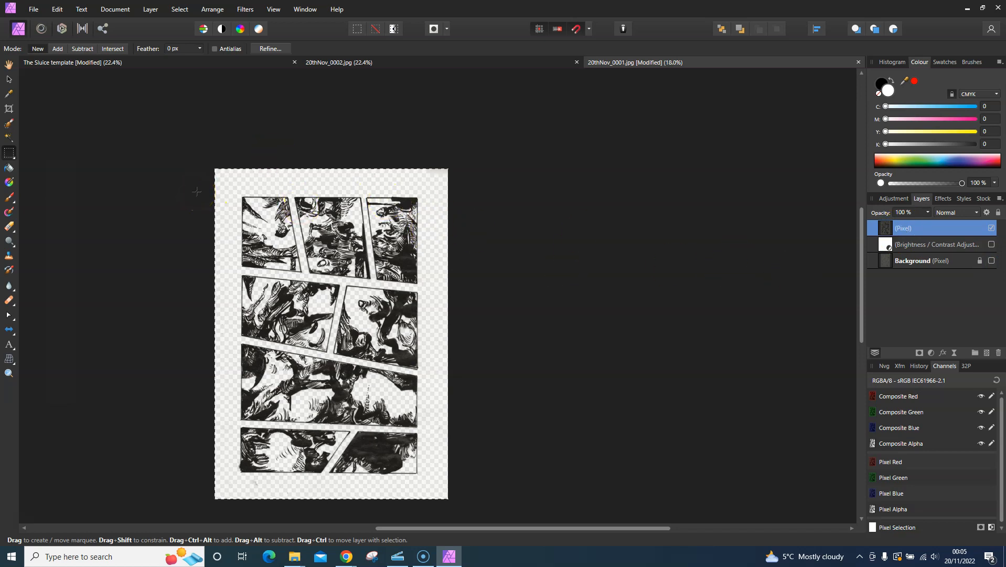
click(157, 62)
key(ctrl+v)
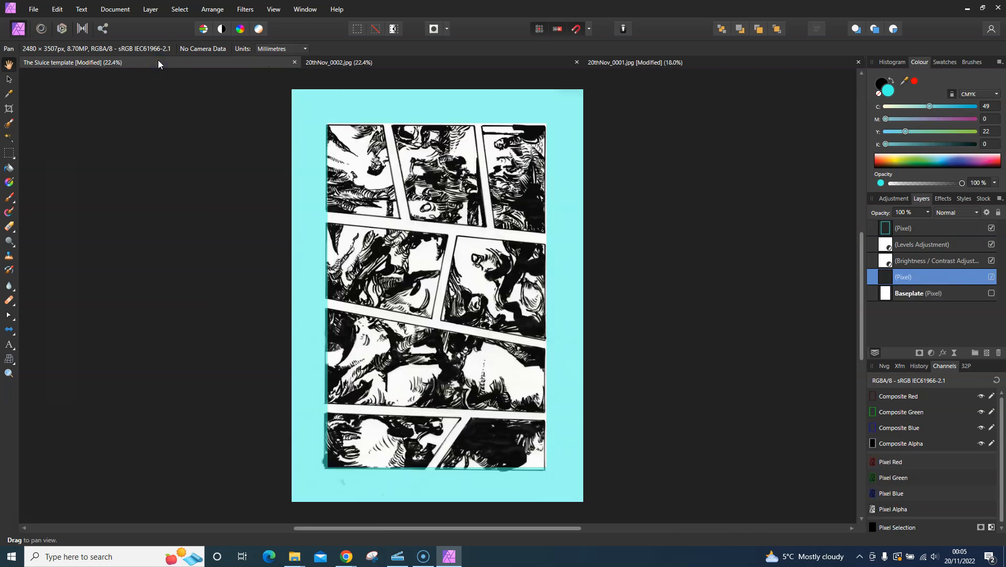
click(9, 80)
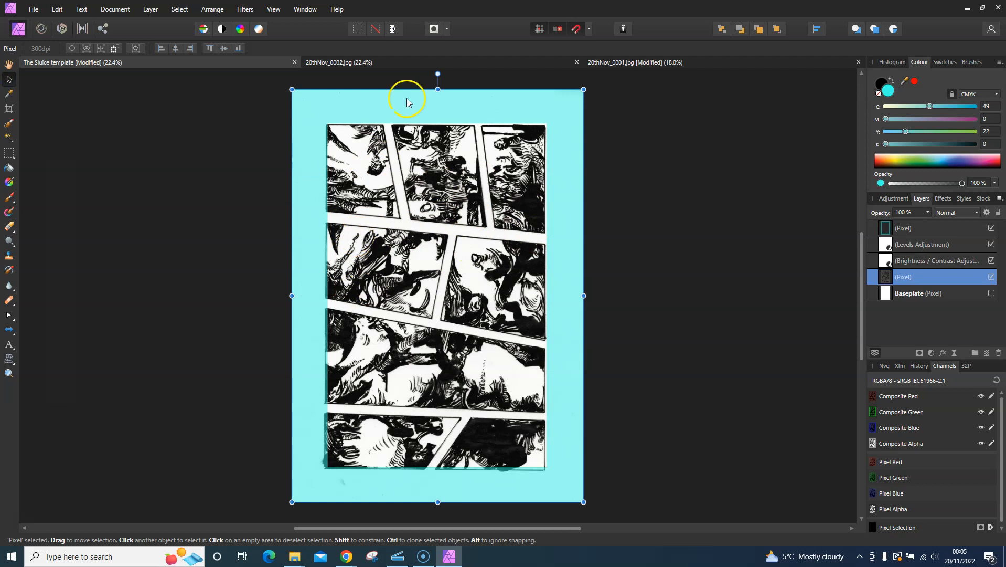
Copy the entire coloured page from 20thNov_0002 and paste it into The Sluice template directly above the Baseplate layer
click(364, 67)
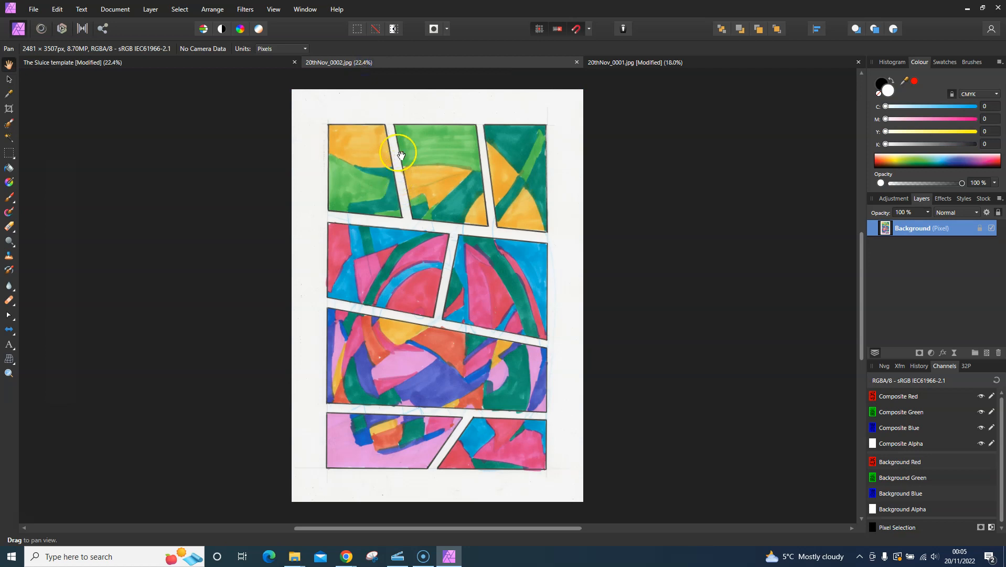
click(615, 63)
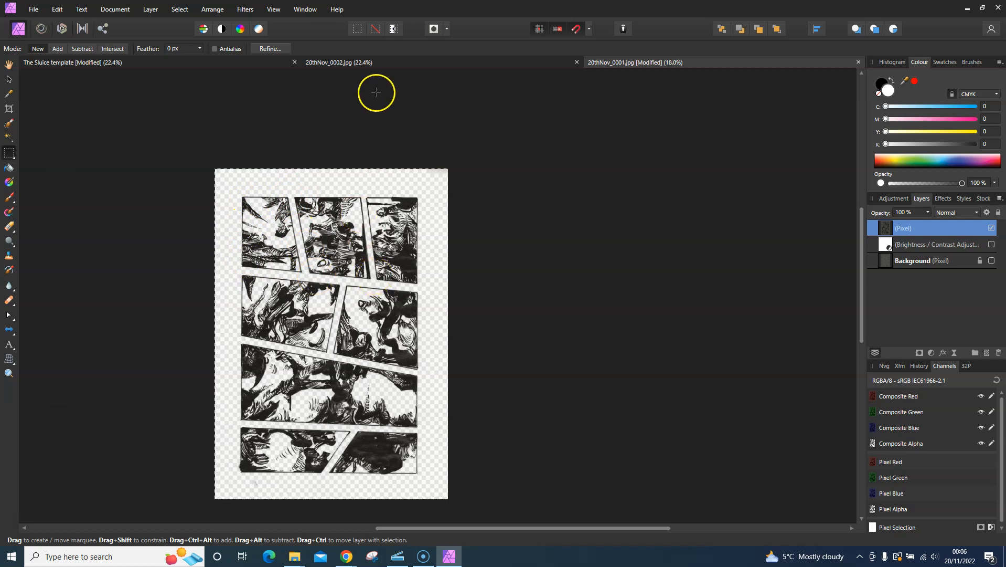
click(375, 62)
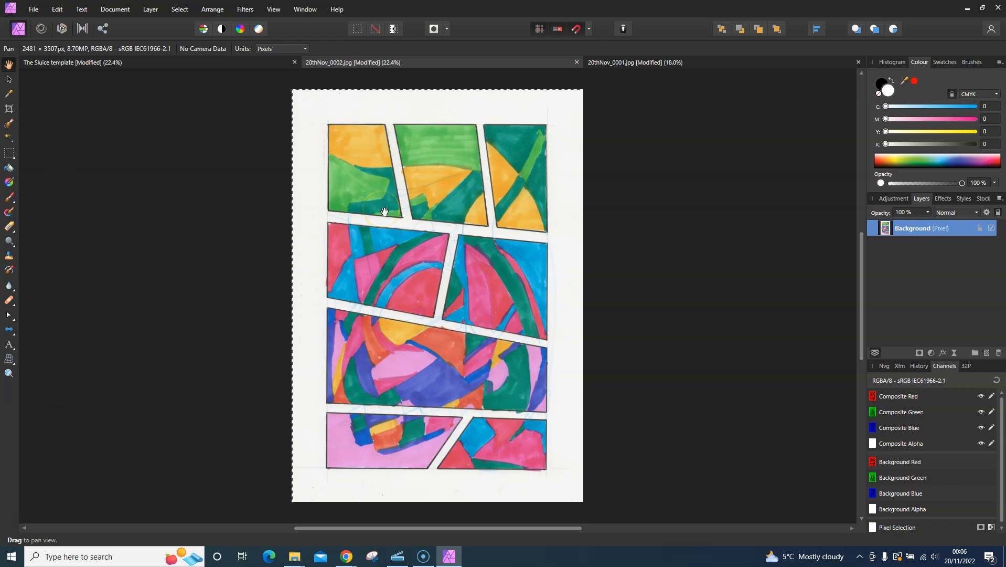
click(131, 61)
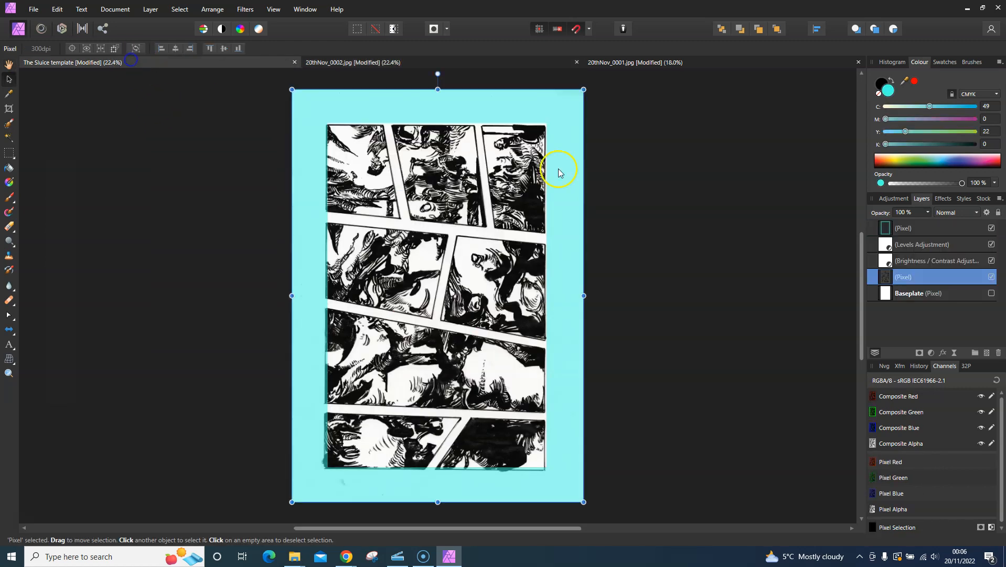
click(904, 294)
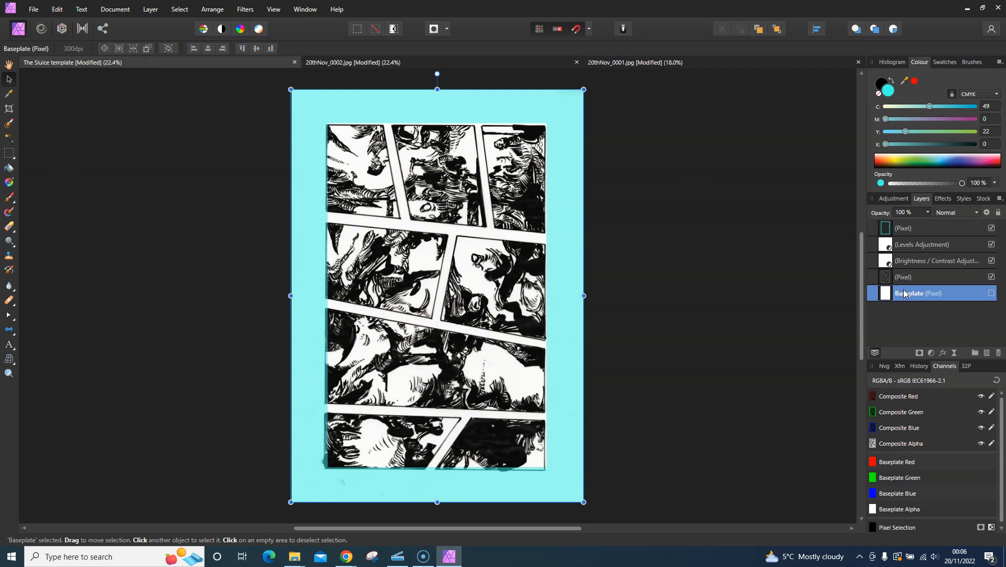
key(ctrl+v)
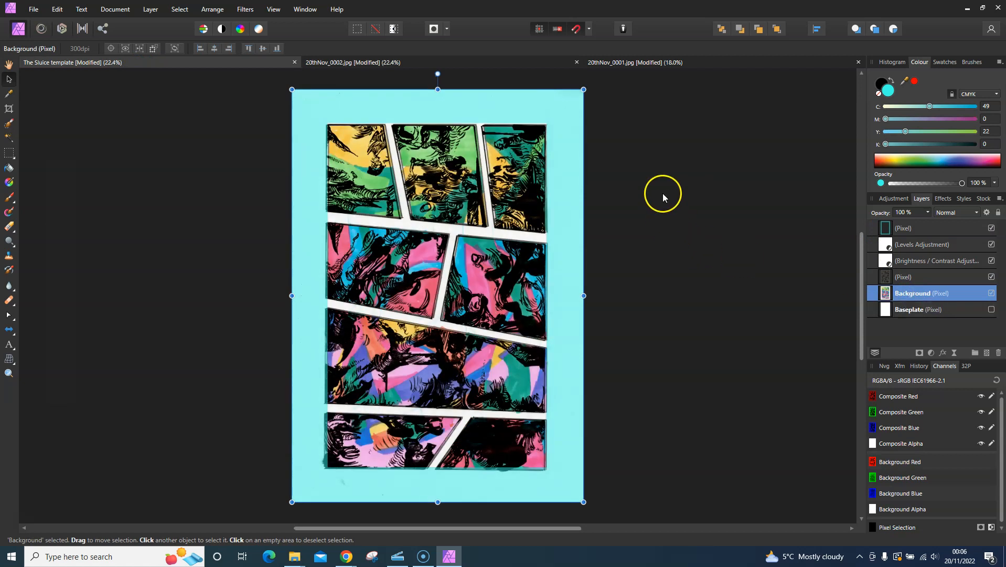
Nudge the line-art layer slightly right and up until its panel borders line up with the coloured page
click(900, 277)
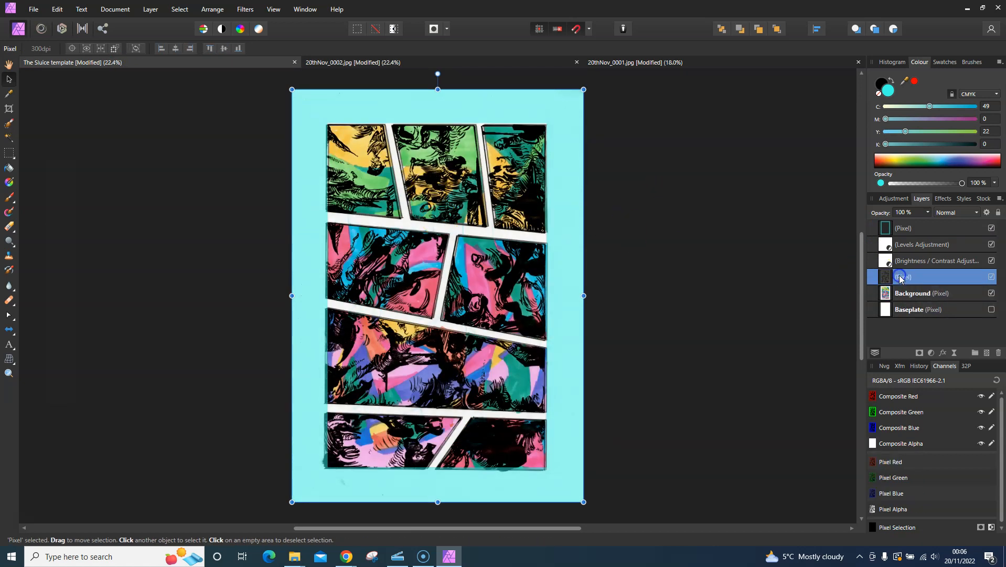
key(Right)
key(Right)
key(Right)
key(Right)
key(Right)
key(Right)
key(Right)
key(Right)
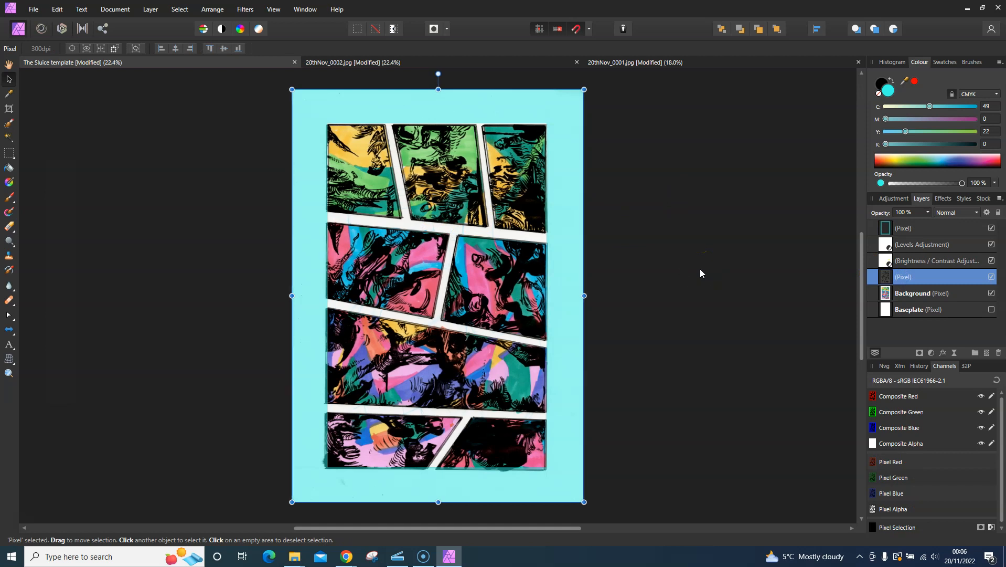
key(Right)
key(Right)
key(Up)
key(Up)
key(Up)
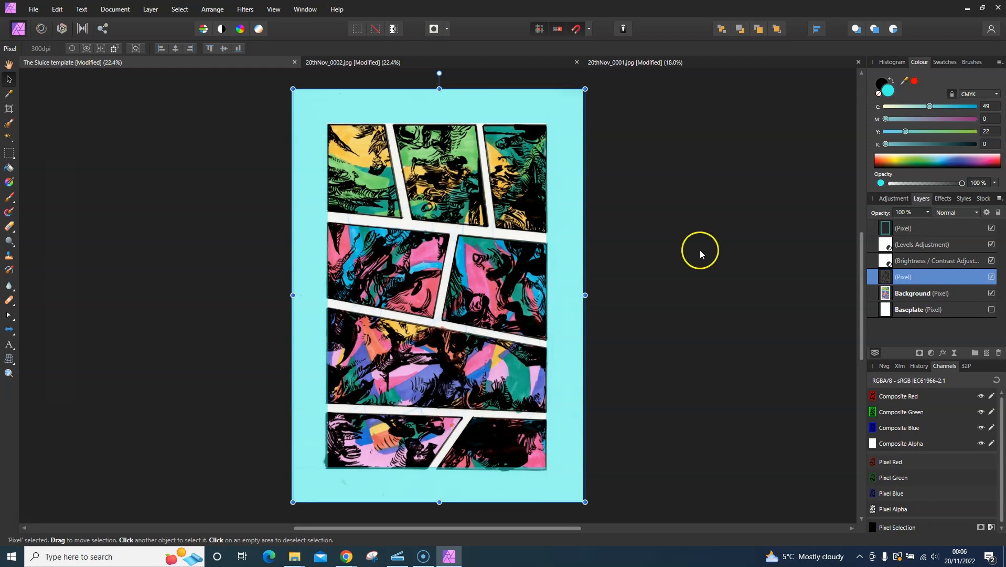
Hide the cyan frame layer, and flood-fill the line-art layer's margins and gutters with white at 20% tolerance
click(992, 228)
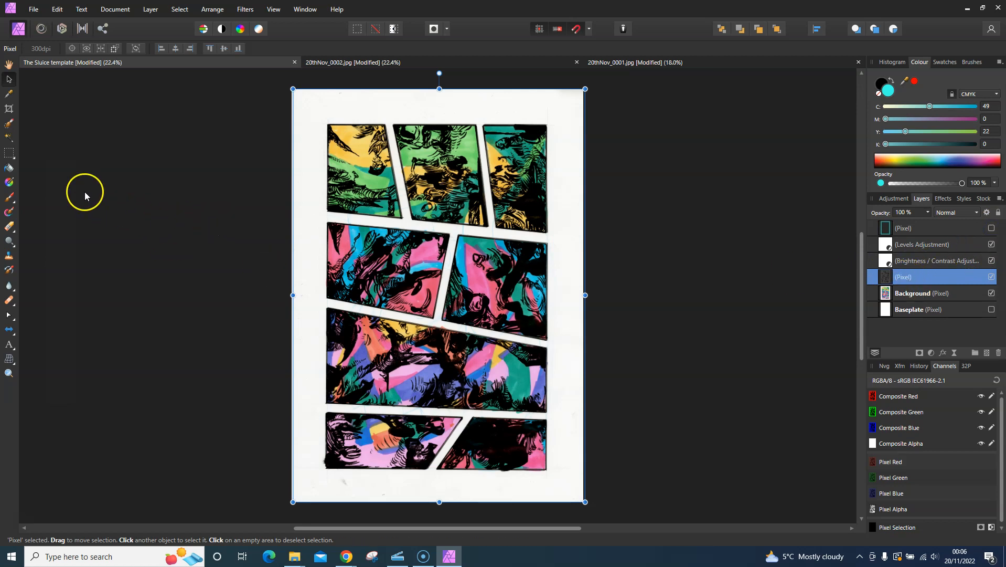
click(10, 169)
click(10, 169)
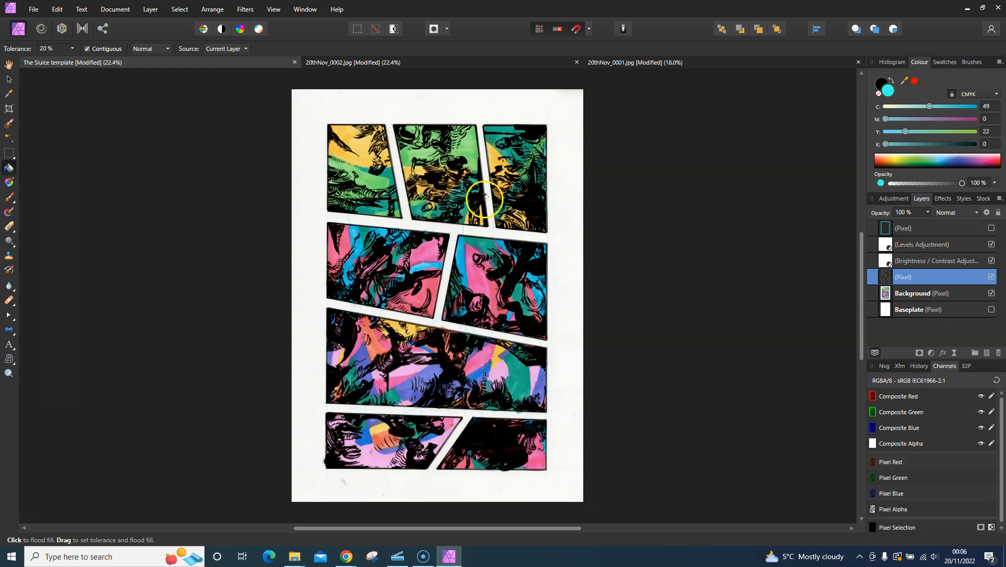
drag(889, 161, 870, 150)
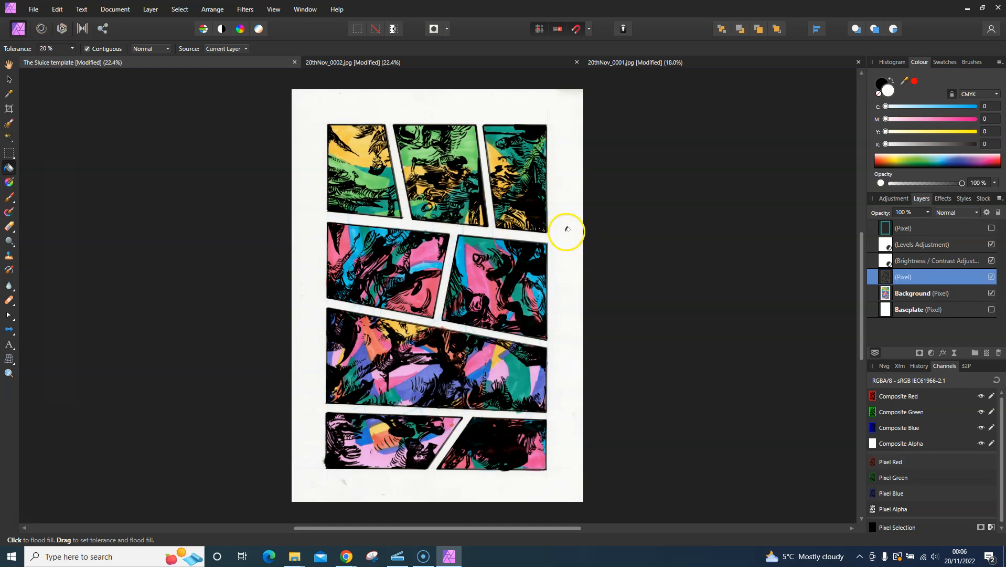
click(567, 228)
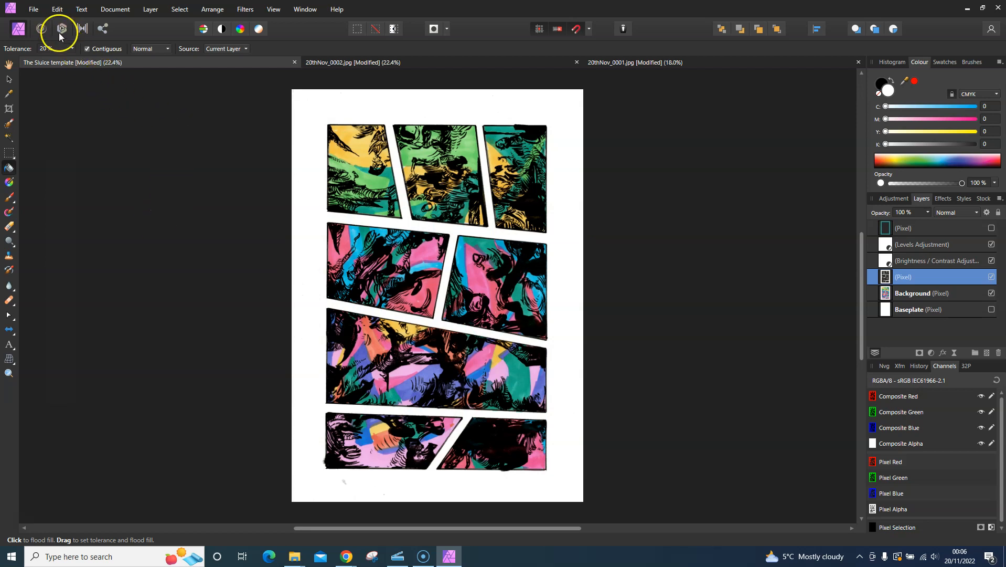
Export the whole document as a best-quality JPEG named The Sluice Page 339 in the Sluice JPEGs folder
click(33, 9)
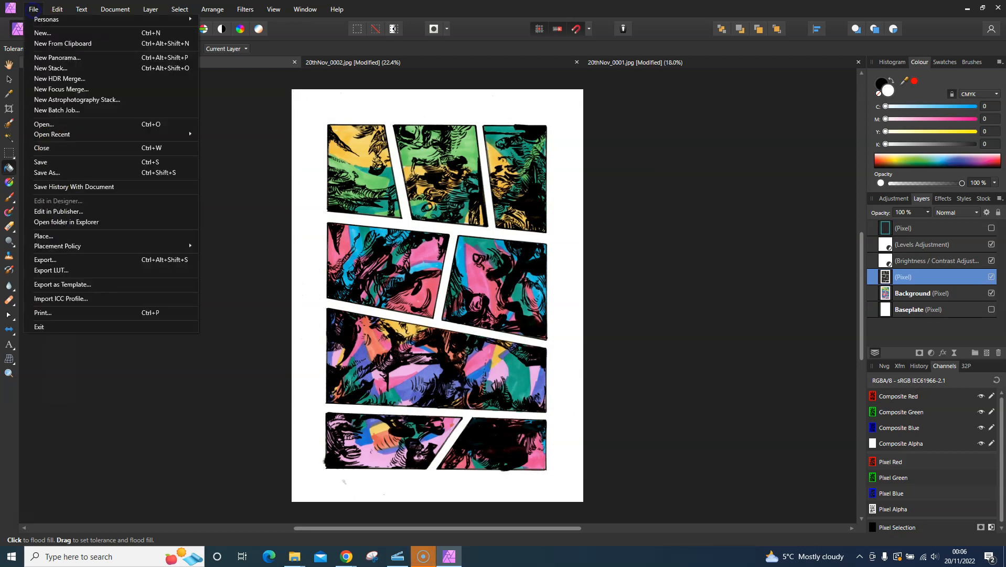
click(40, 259)
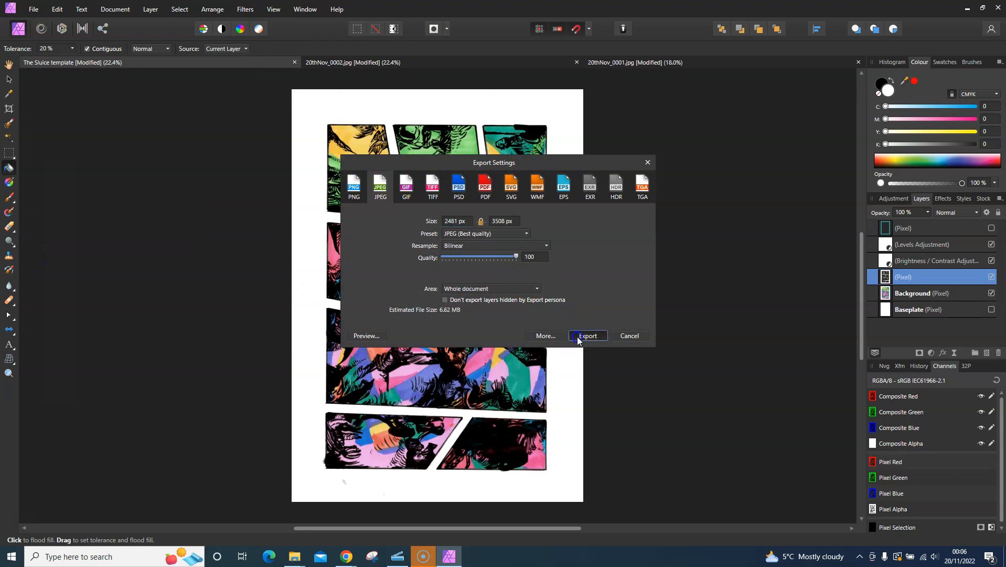
click(587, 335)
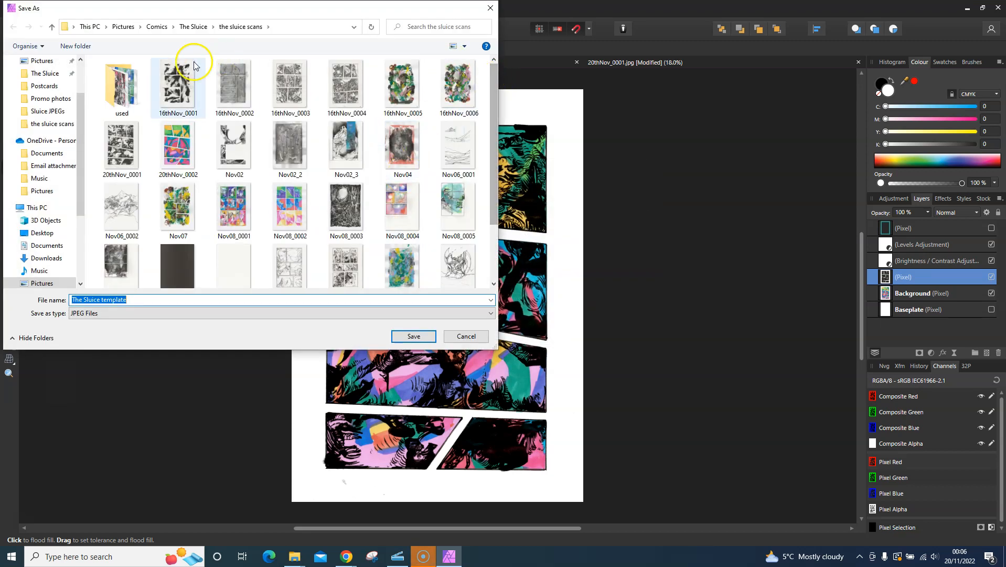
click(43, 112)
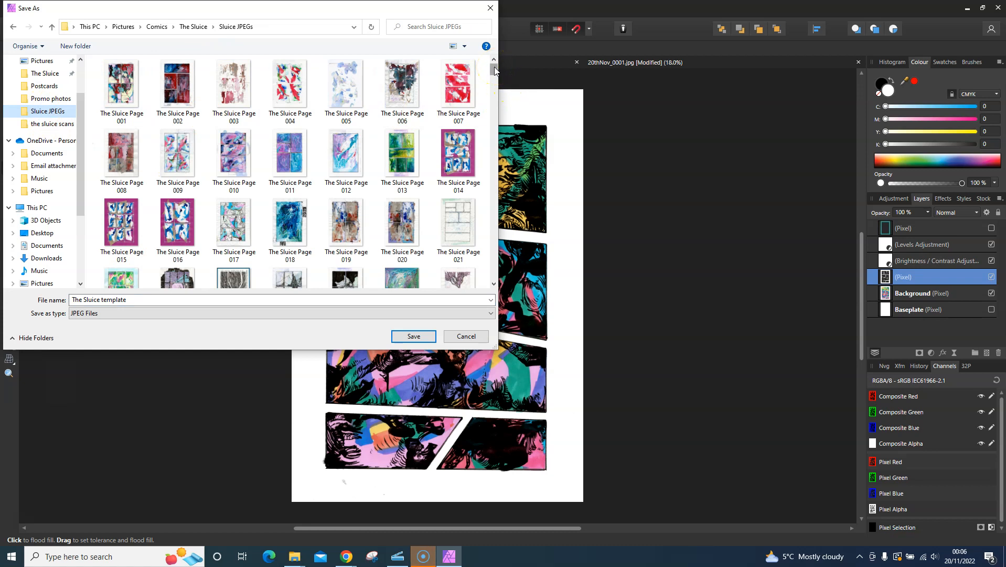
drag(494, 67, 494, 280)
click(402, 250)
click(130, 299)
click(142, 301)
key(BackSpace)
text(9)
click(410, 335)
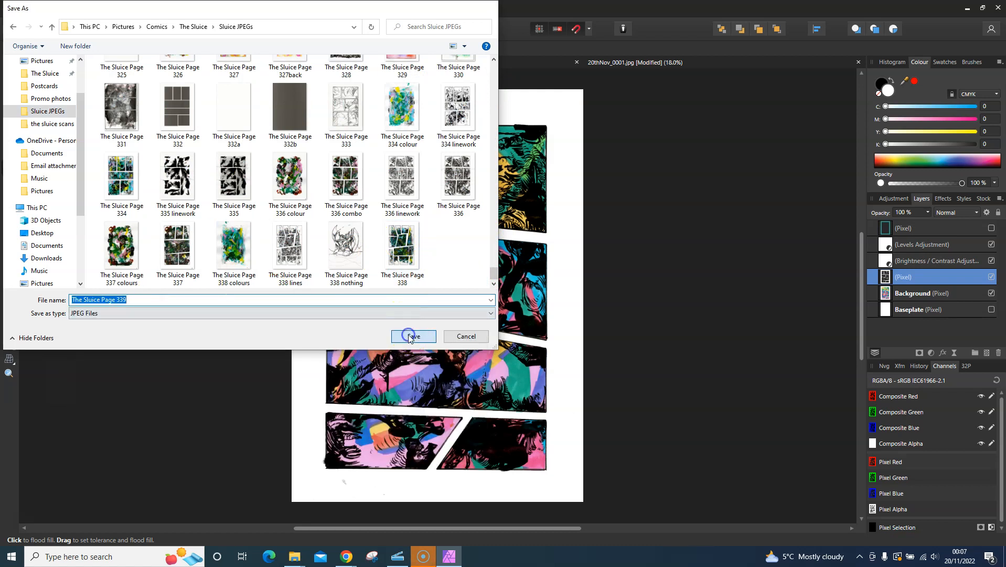